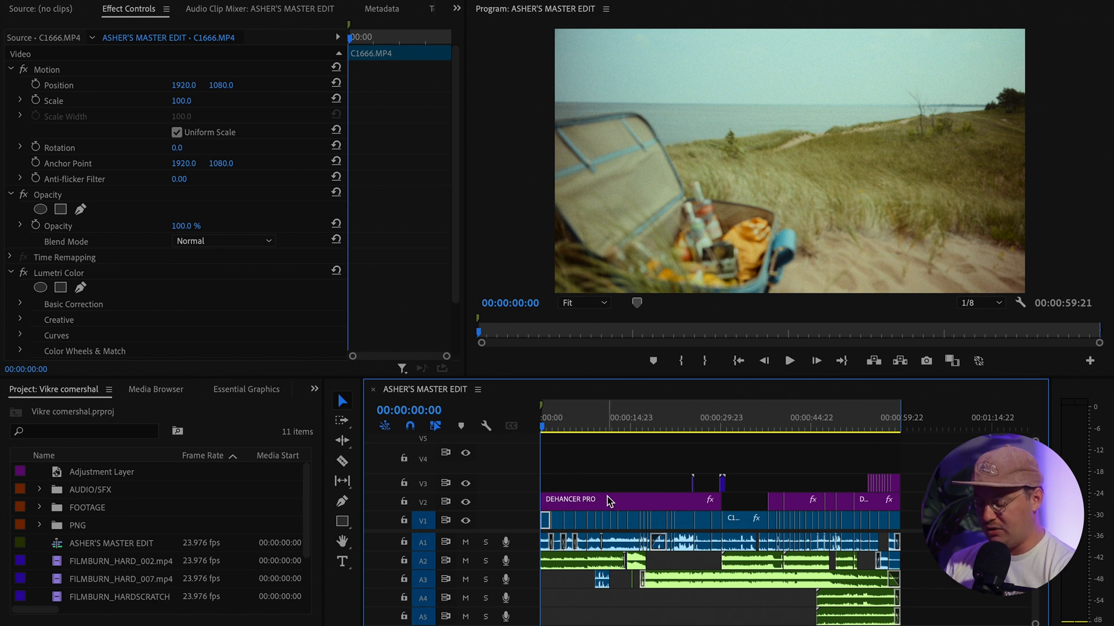
Search the effects for 'DEHANCE' and apply Dehancer Pro v7.1.1 to the V2 adjustment layer
scroll(169, 391, down, 6)
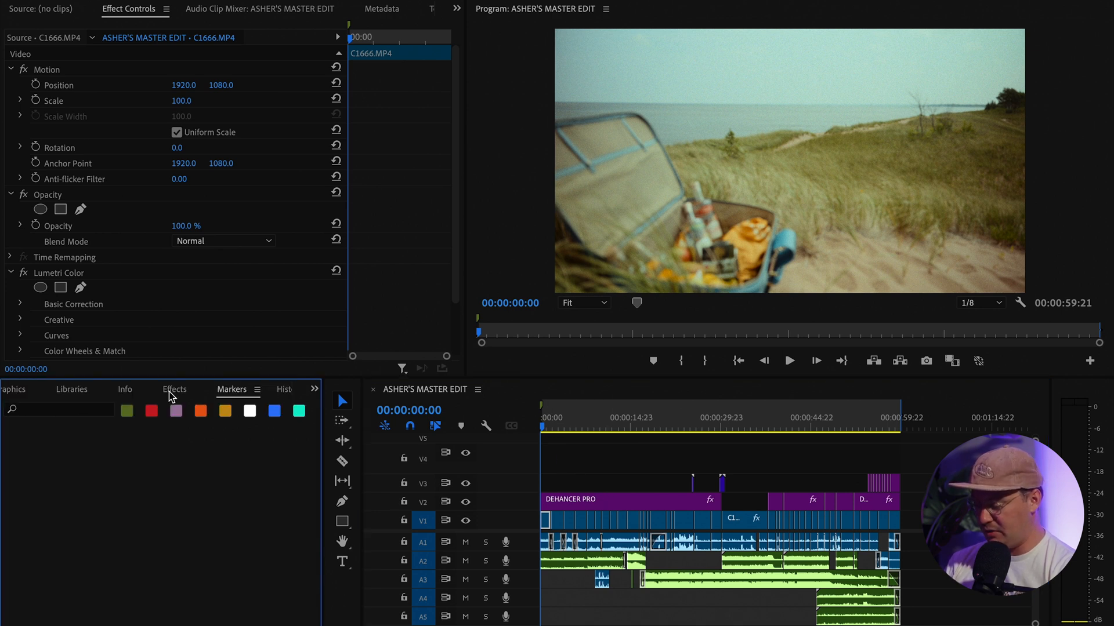
click(168, 391)
click(72, 412)
text(DEHANCE)
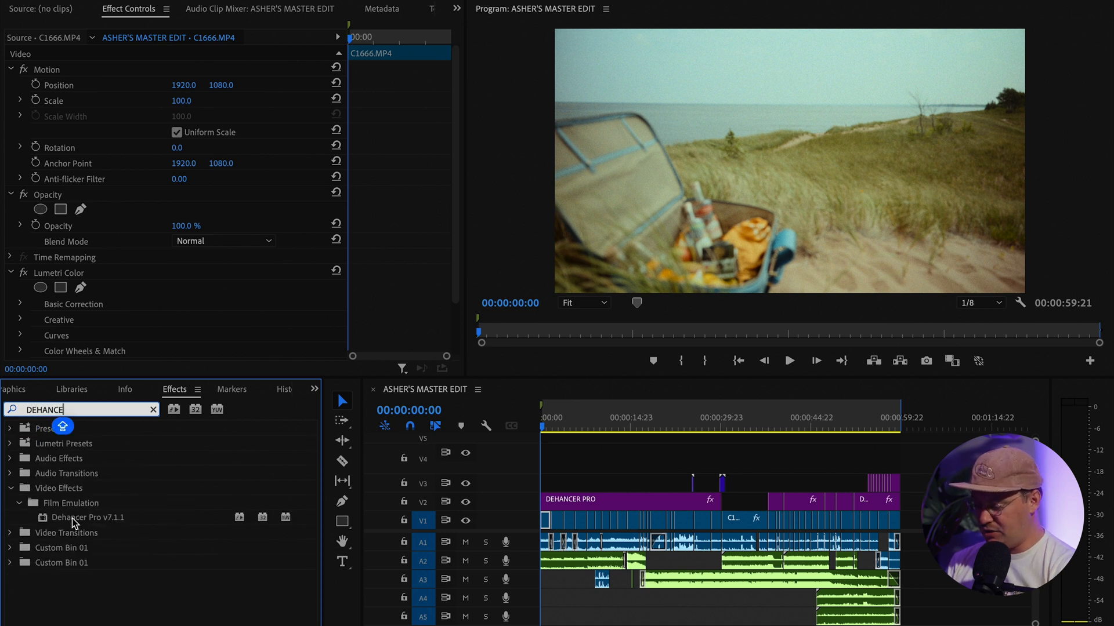
drag(71, 518, 583, 506)
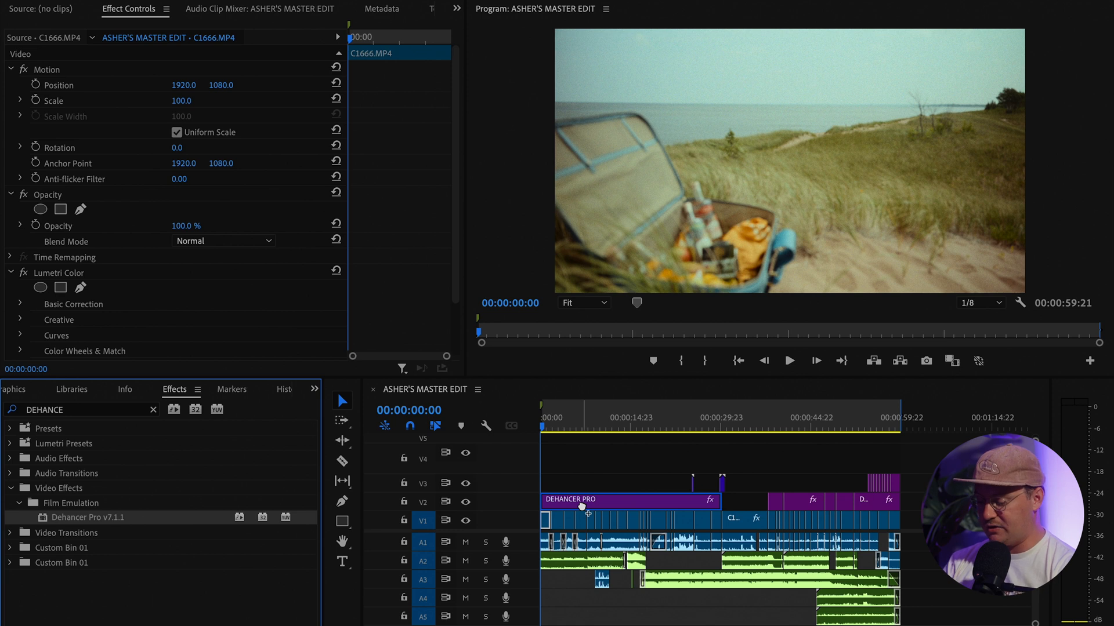
mouse_move(580, 508)
mouse_down()
mouse_move(589, 503)
mouse_move(174, 547)
mouse_move(114, 519)
mouse_move(624, 499)
mouse_move(588, 505)
mouse_up()
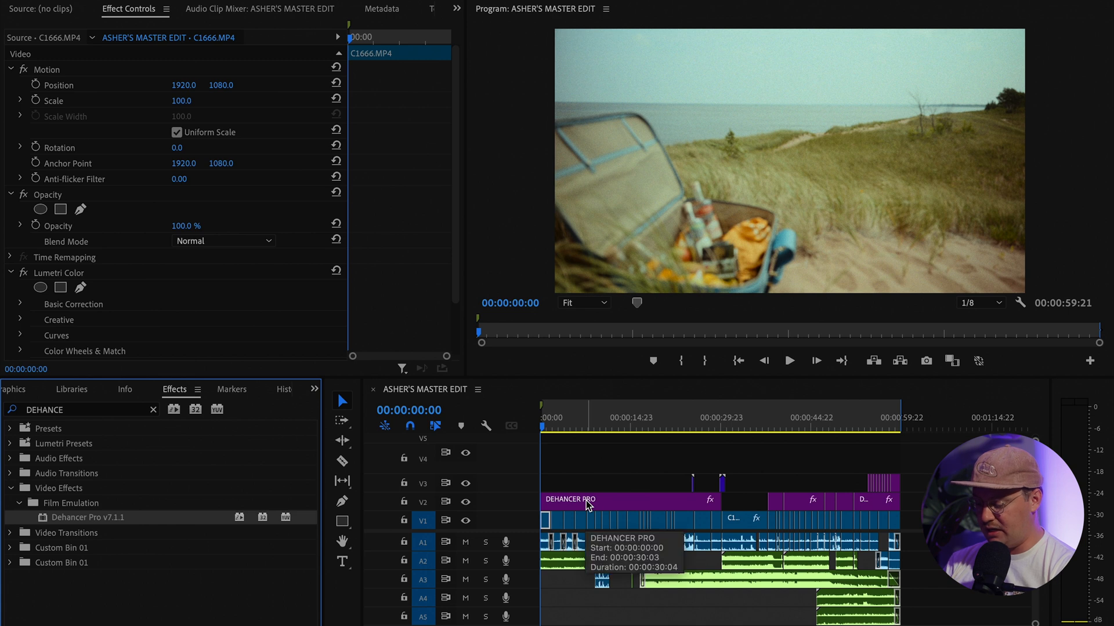
Select the DEHANCER PRO layer and toggle the Dehancer fx on and off to compare
click(609, 502)
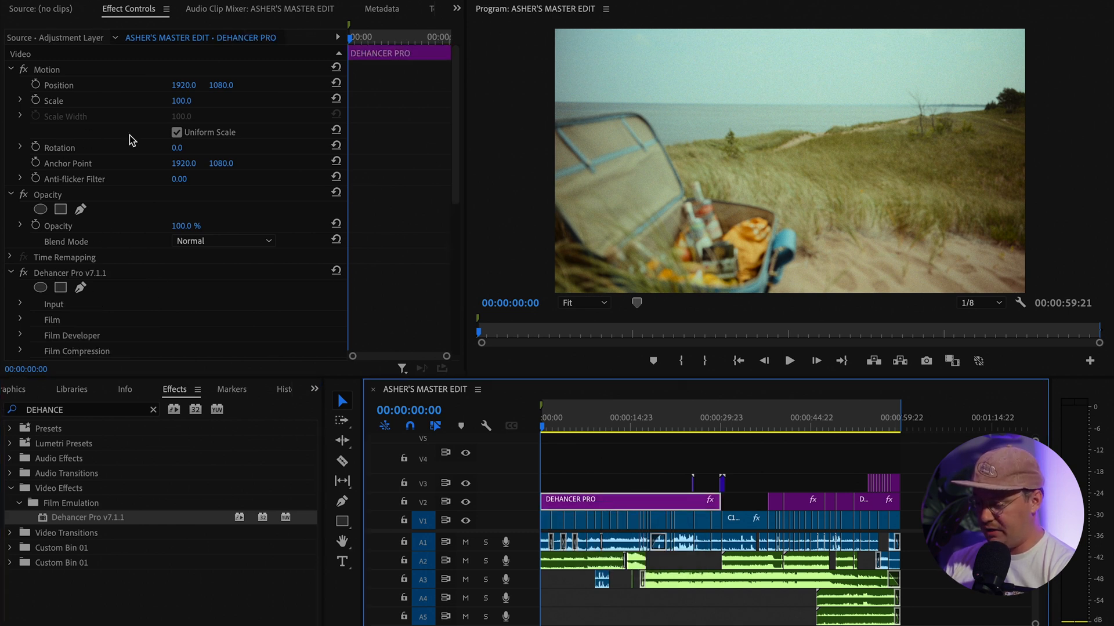
click(68, 273)
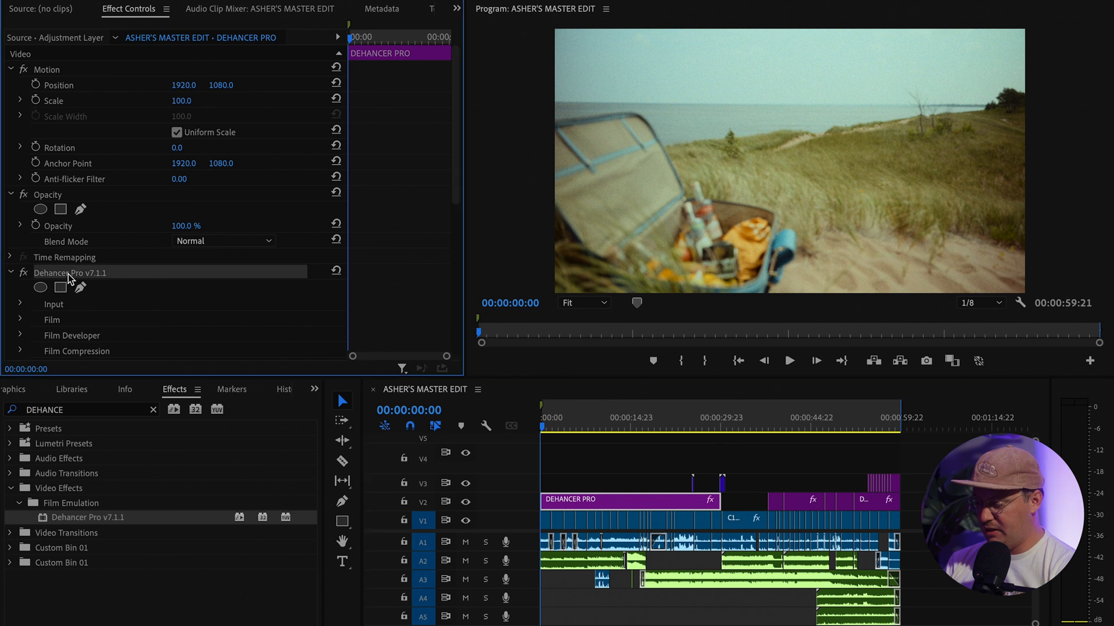
click(23, 273)
click(23, 276)
click(23, 274)
click(23, 274)
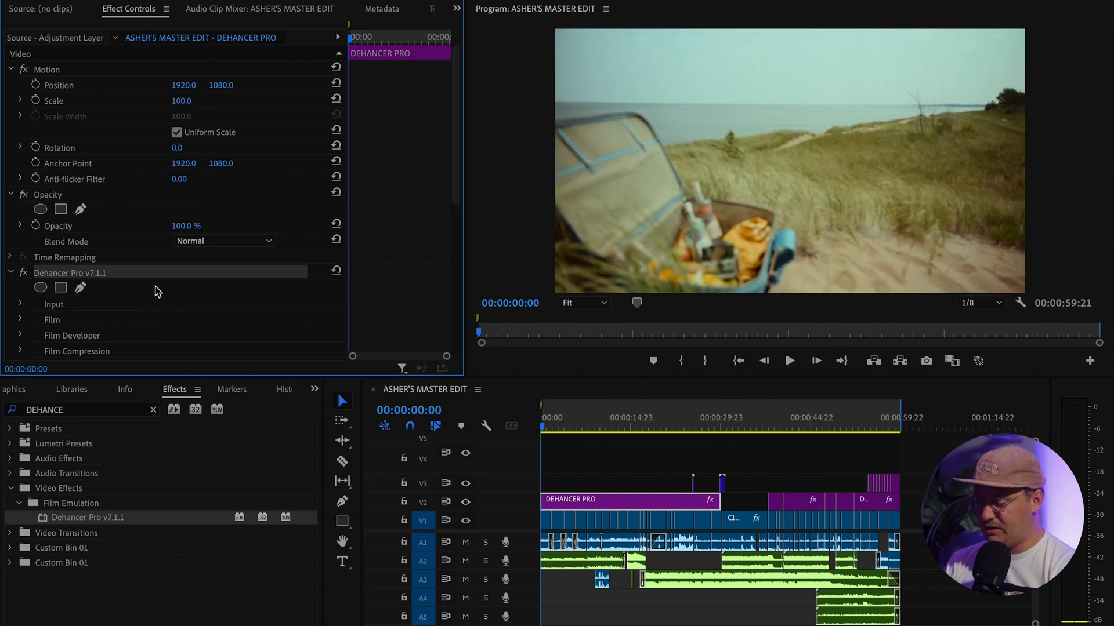
scroll(157, 291, down, 5)
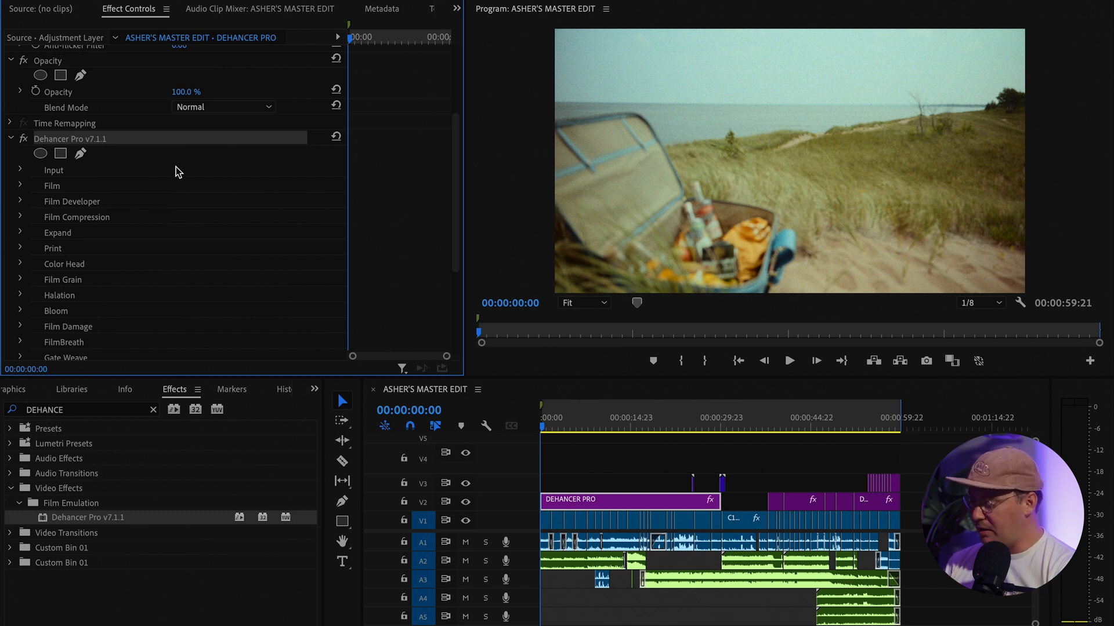
Review the Input camera profiles without changing them, then expand the Film group showing Kodak Vision3 250D
click(20, 169)
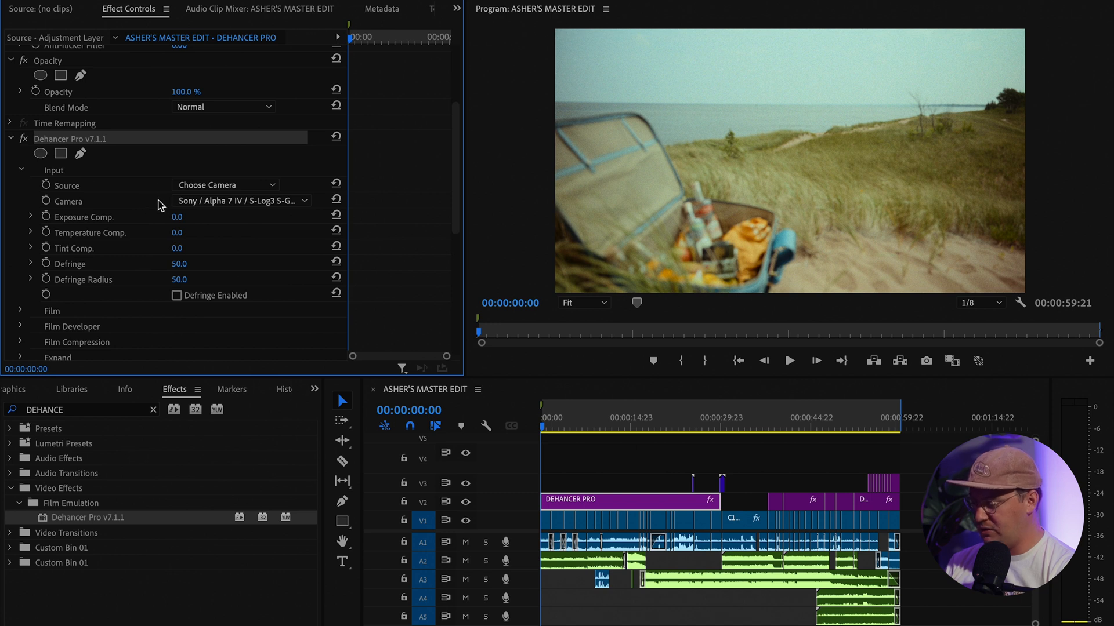
click(198, 202)
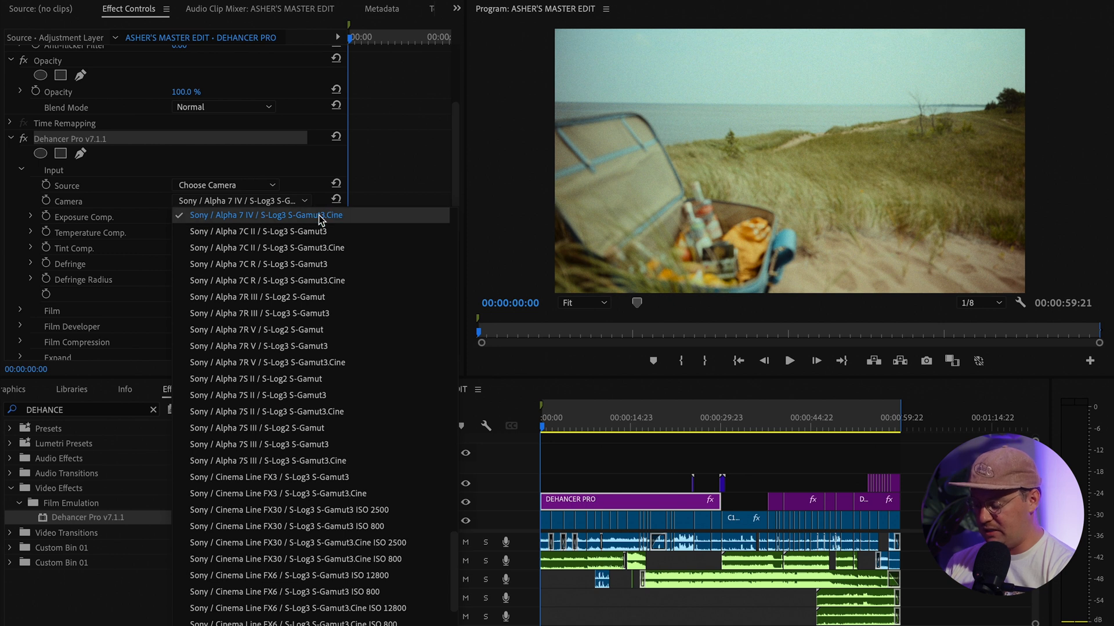
click(312, 170)
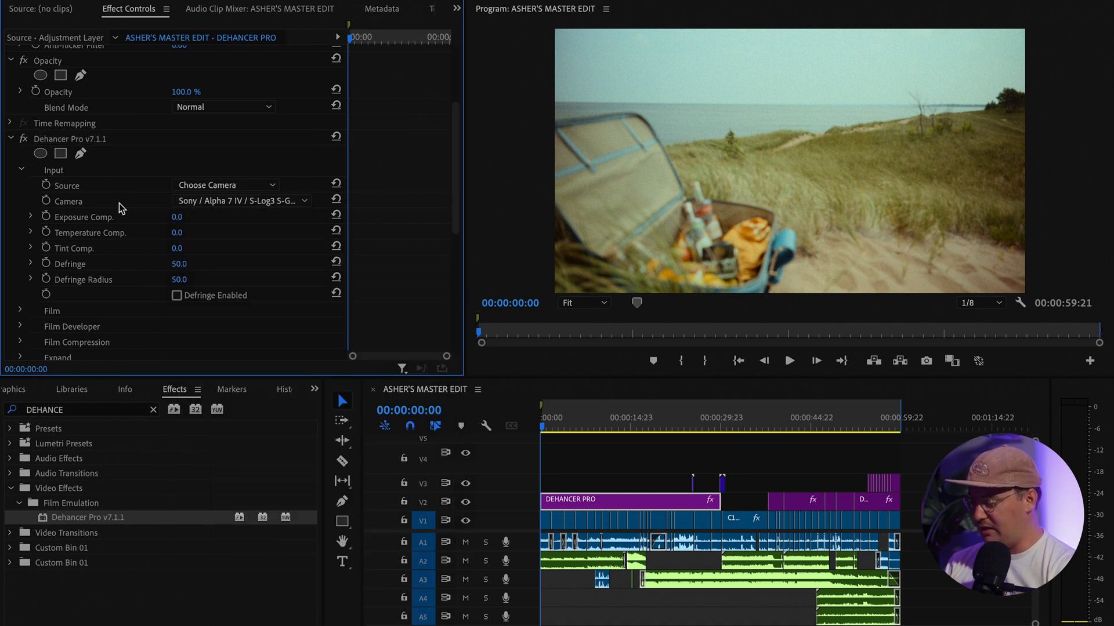
click(36, 170)
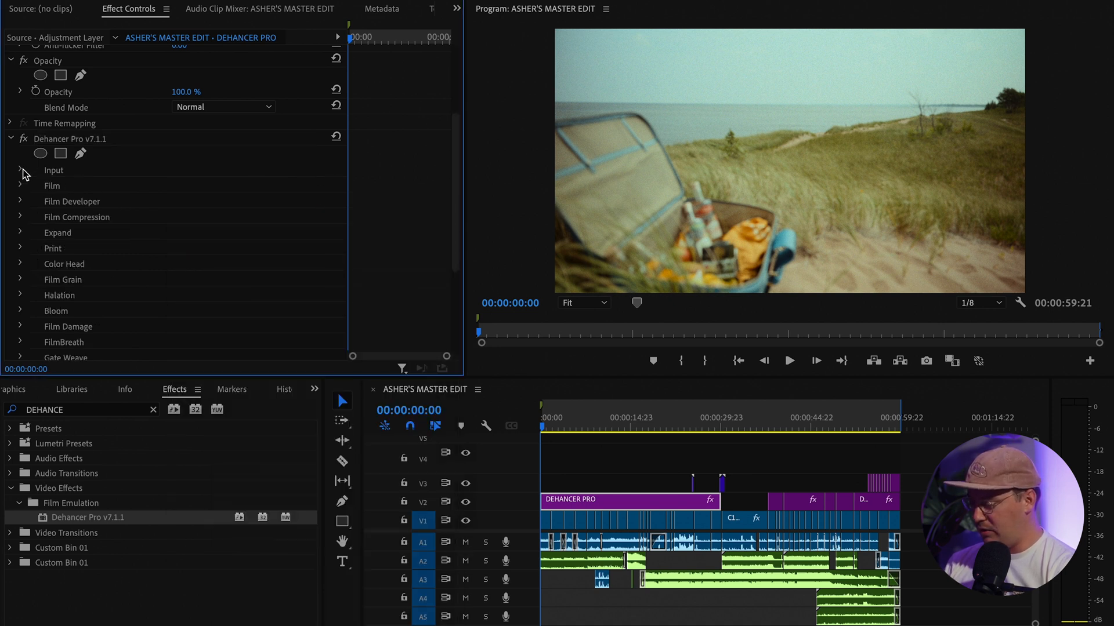
click(41, 186)
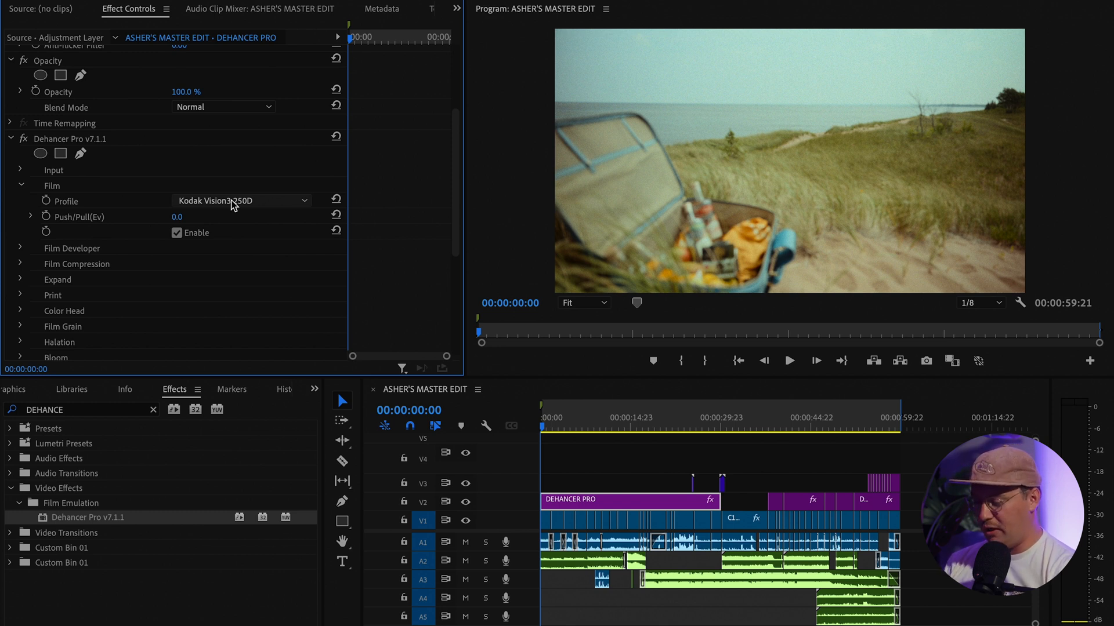
Browse the film stock list unchanged and toggle film emulation off and on to compare
click(212, 204)
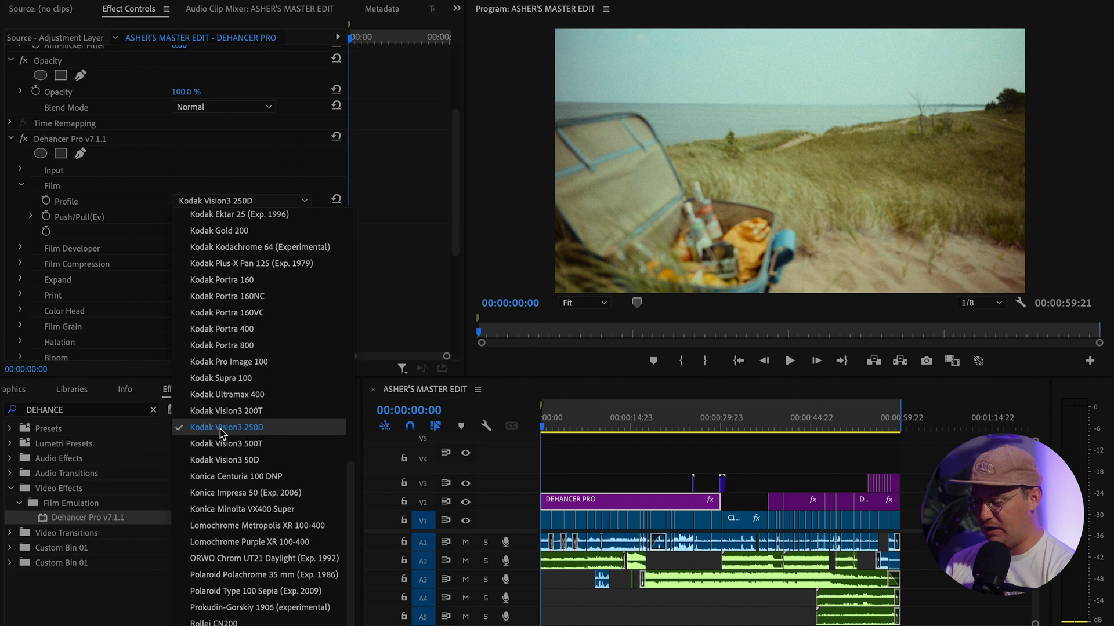
click(9, 181)
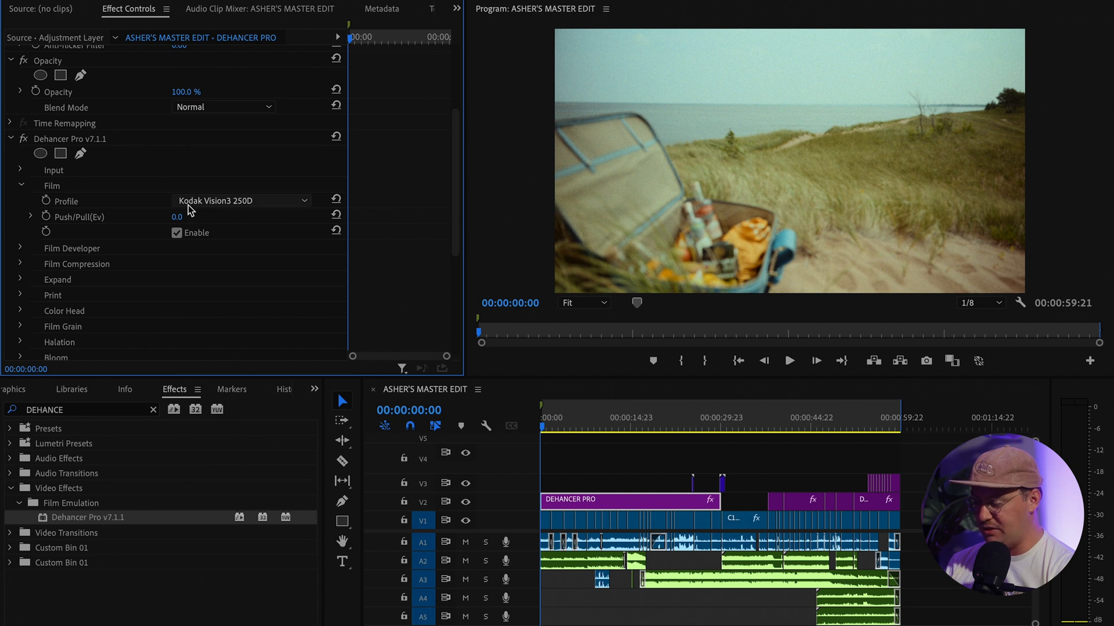
click(176, 233)
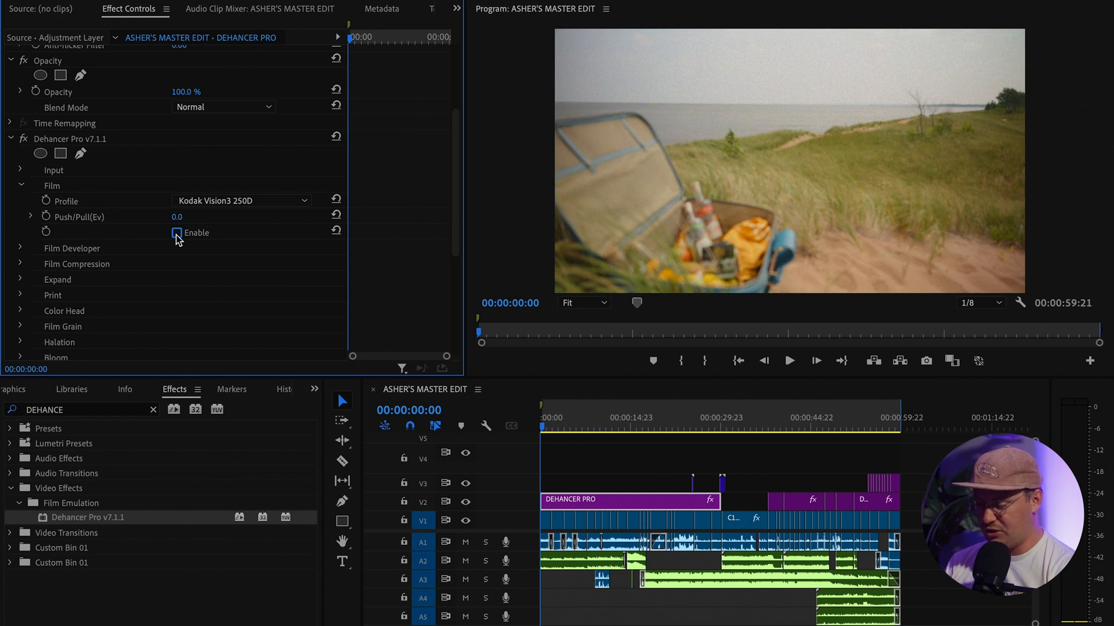
click(176, 233)
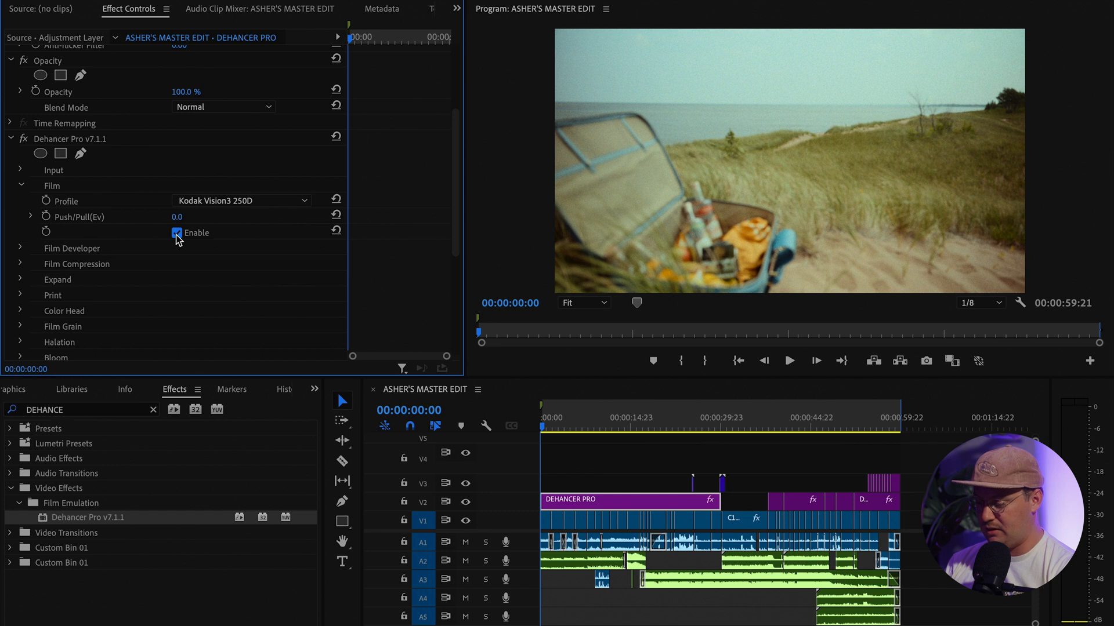
click(176, 234)
click(176, 234)
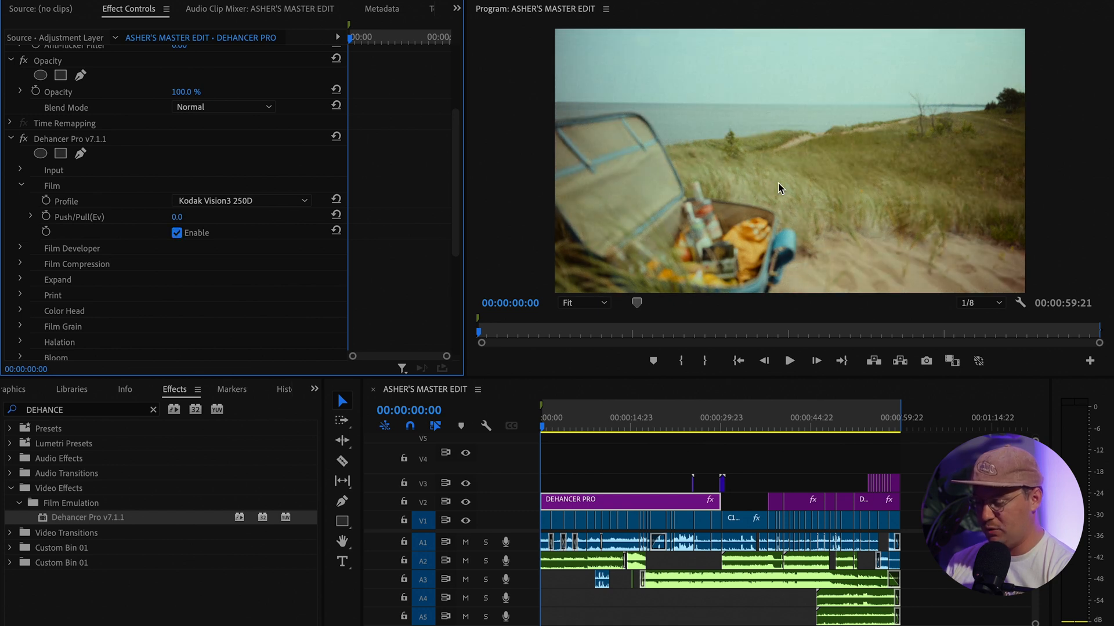
Try Kodak Ektar 25, return to Kodak Vision3 250D, and collapse the Film group
click(296, 200)
click(261, 201)
click(250, 202)
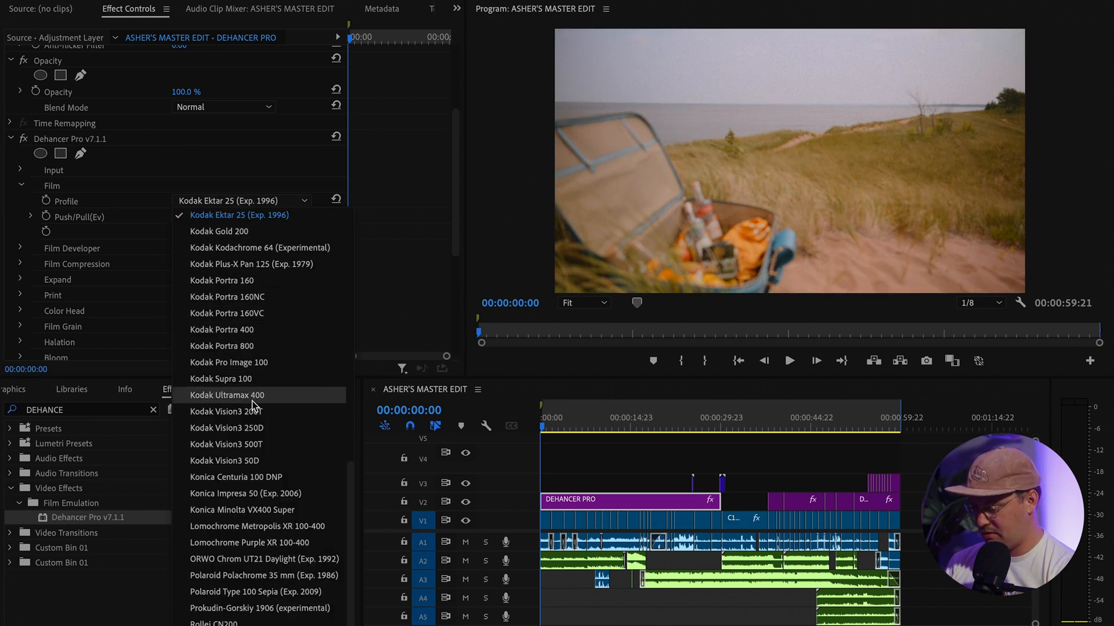
click(249, 428)
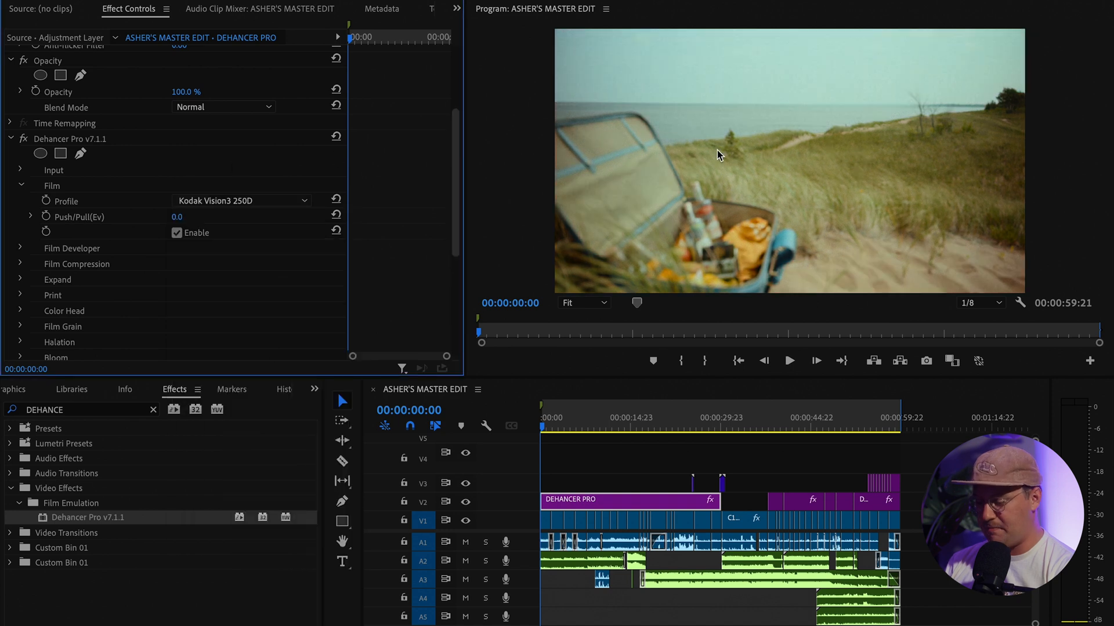
click(19, 185)
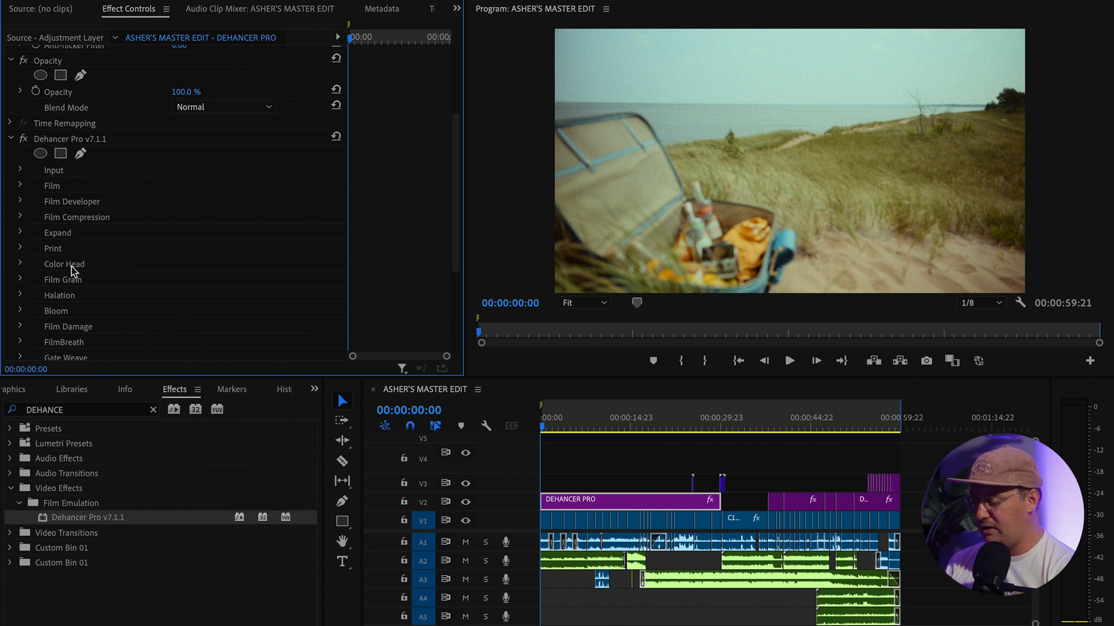
scroll(71, 266, down, 4)
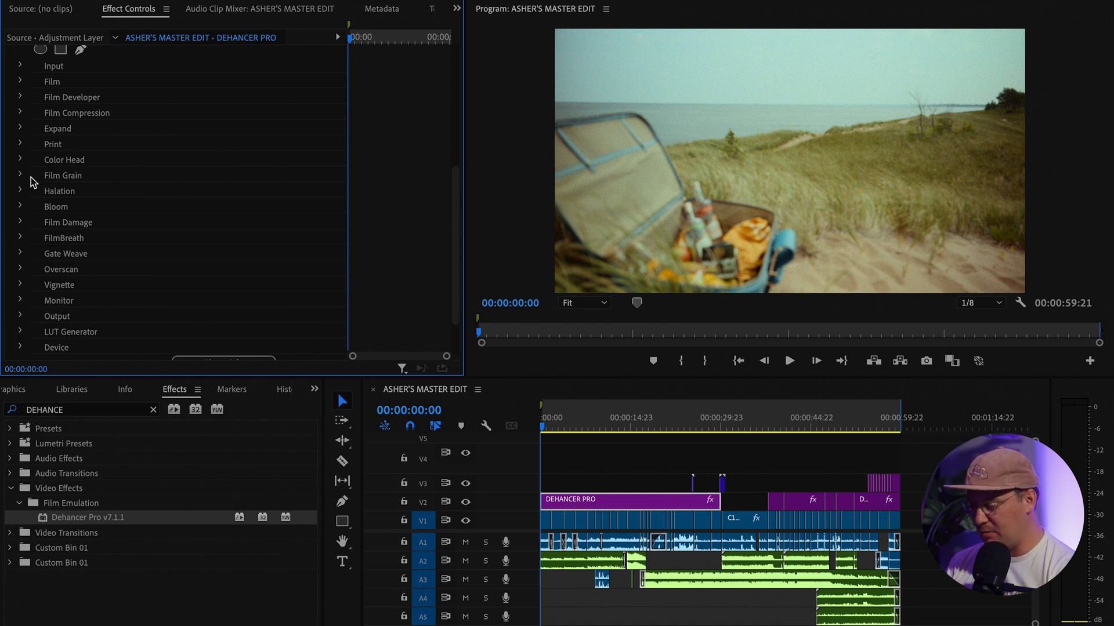
scroll(19, 176, up, 5)
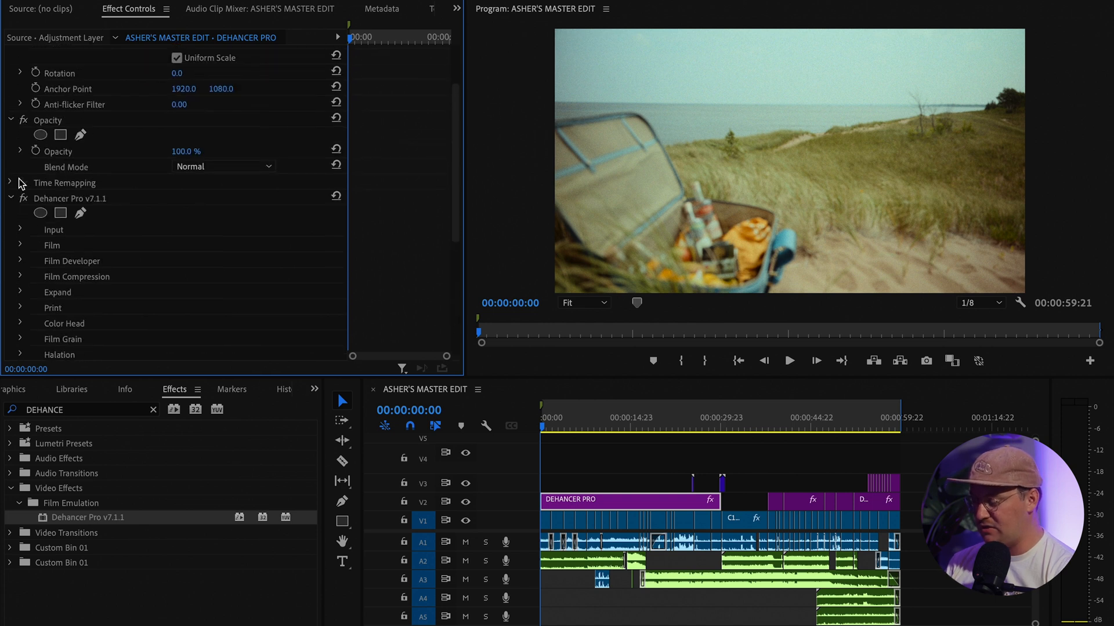
scroll(80, 216, down, 5)
scroll(82, 221, up, 3)
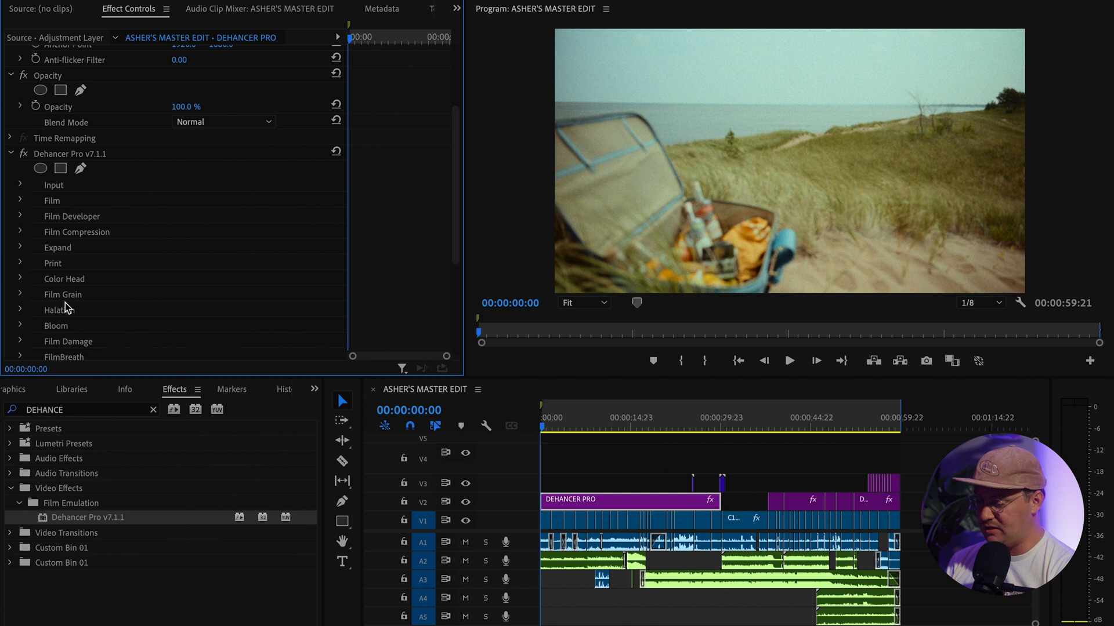
scroll(81, 277, down, 3)
scroll(81, 278, down, 2)
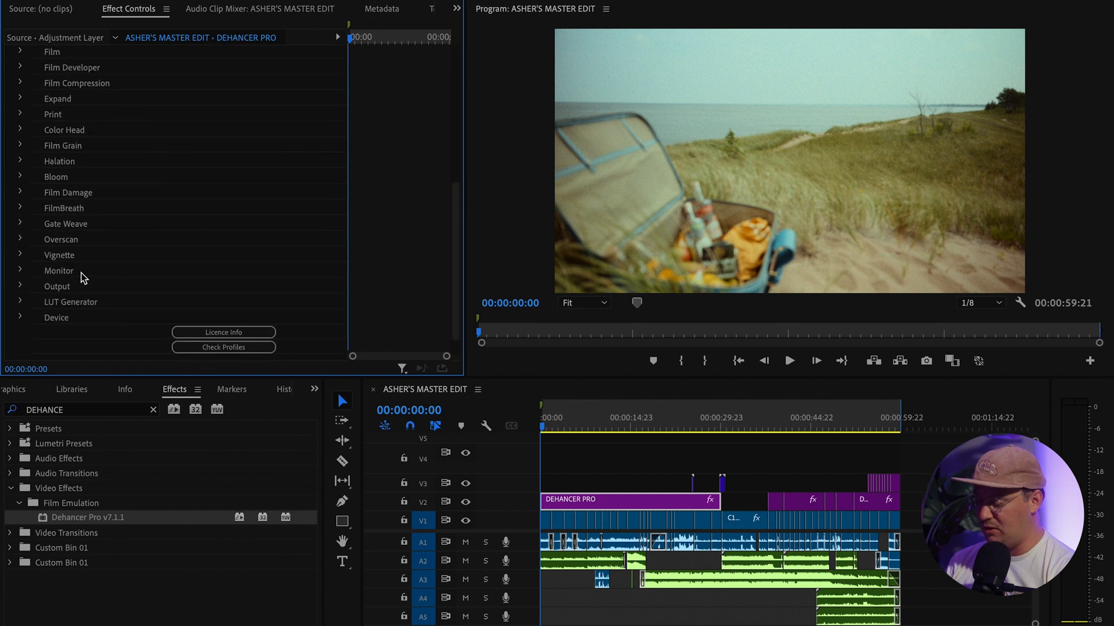
Expand Film Grain and try the 8 mm ISO 50 and 35 mm ISO 50 grain profiles
click(20, 145)
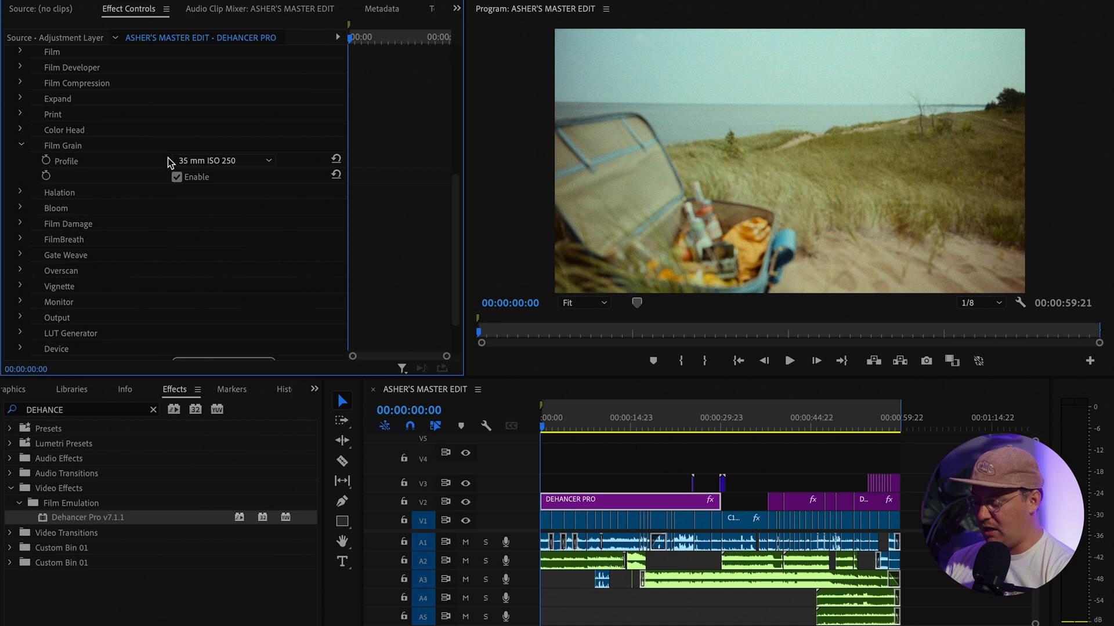
click(235, 162)
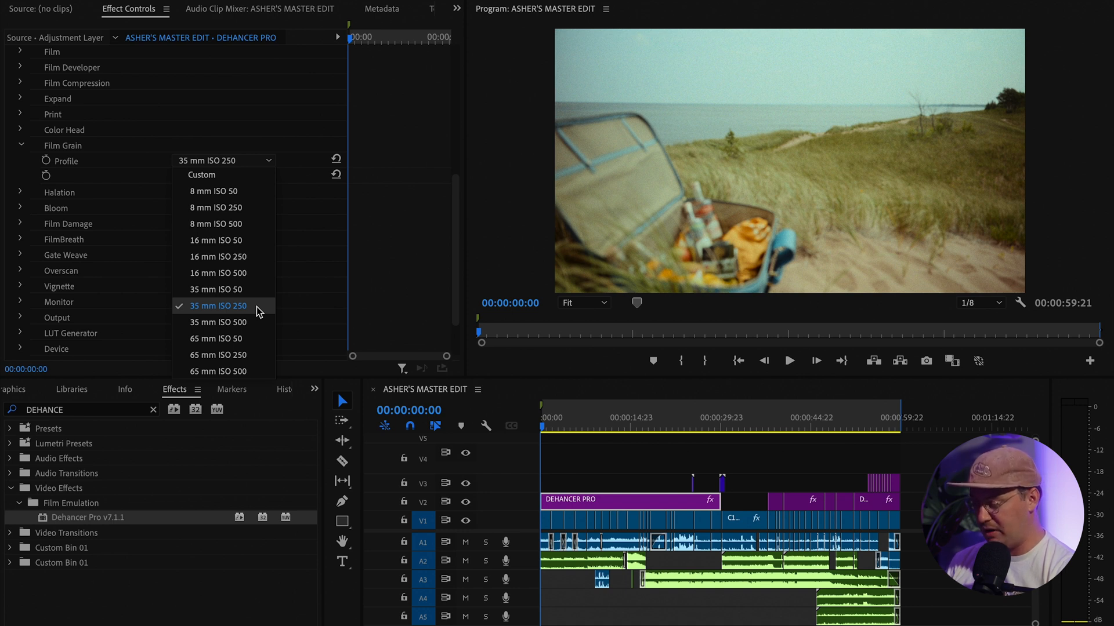
click(217, 193)
scroll(725, 111, up, 5)
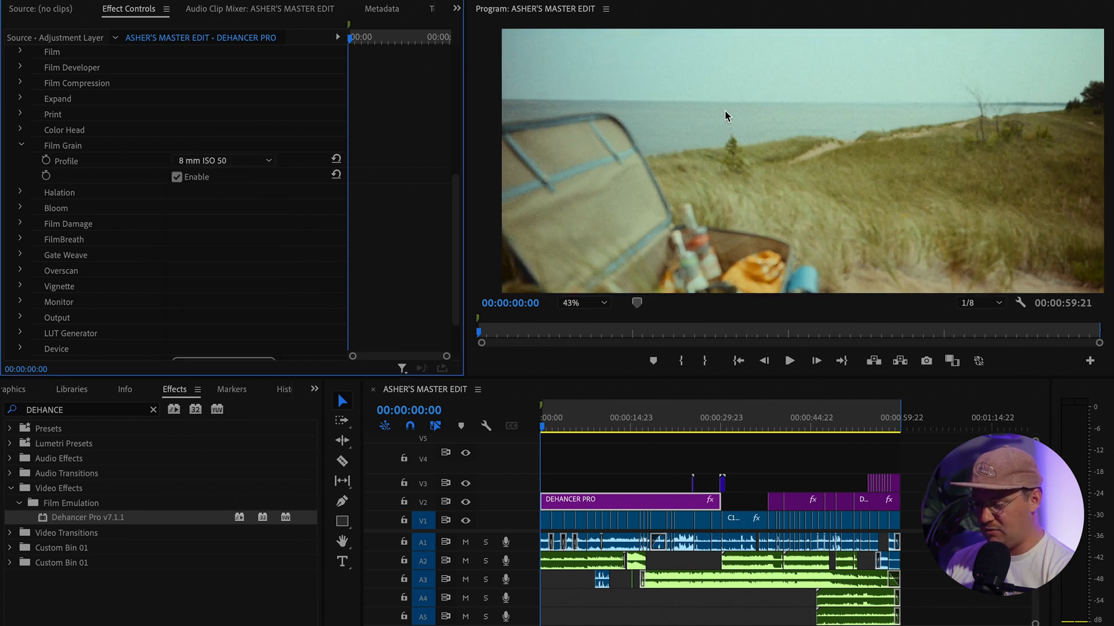
scroll(725, 109, up, 1)
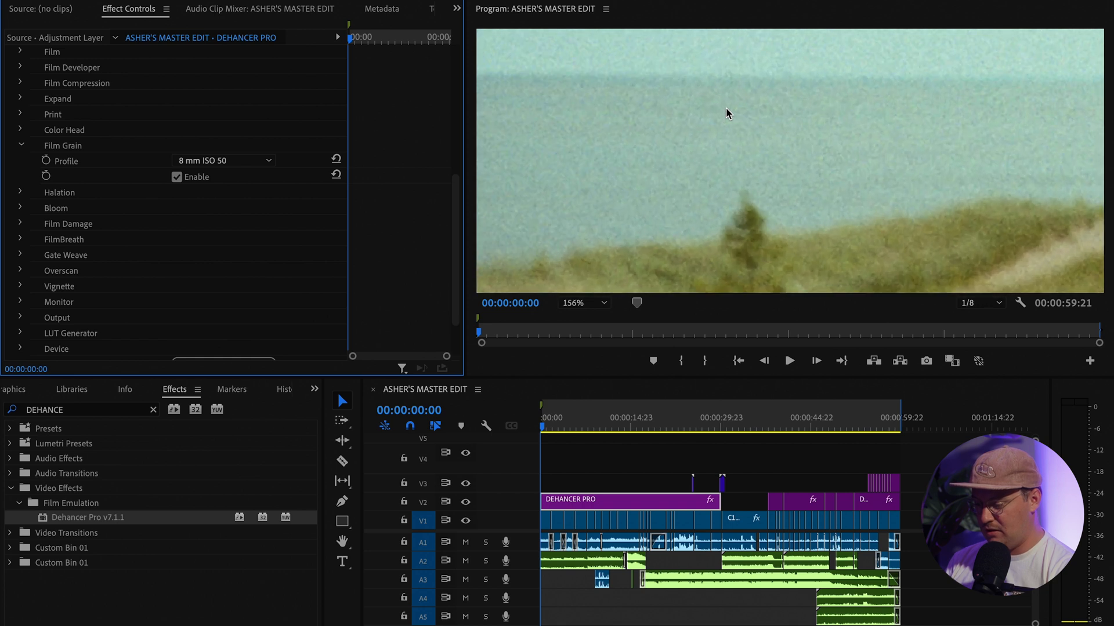
click(232, 161)
click(228, 290)
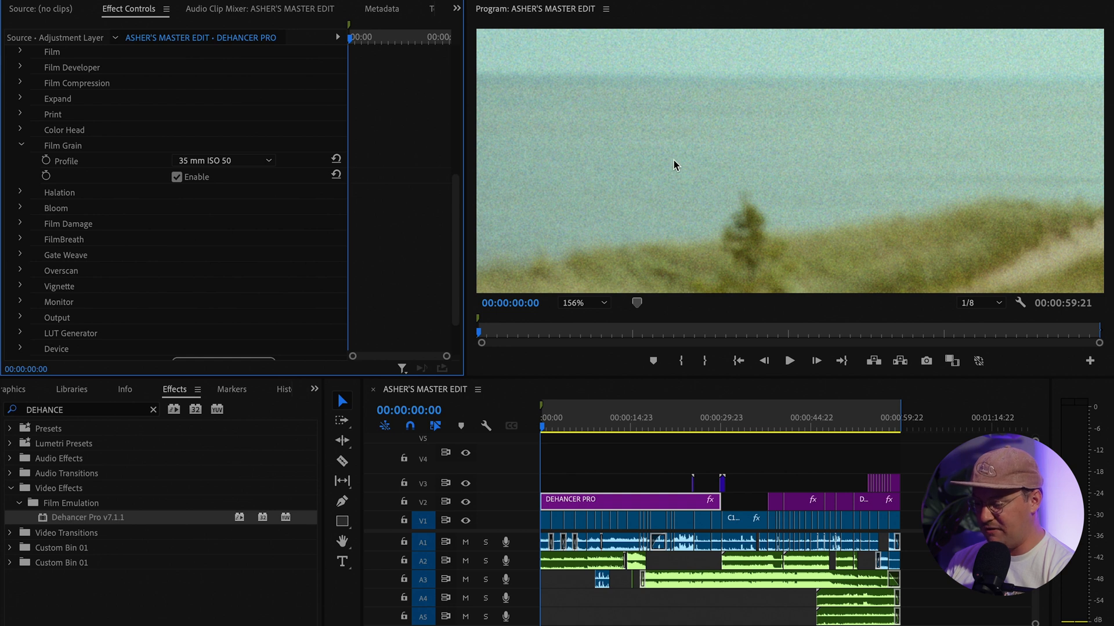
Try 65 mm ISO 500, settle on 35 mm ISO 250 grain, and collapse Film Grain
click(232, 160)
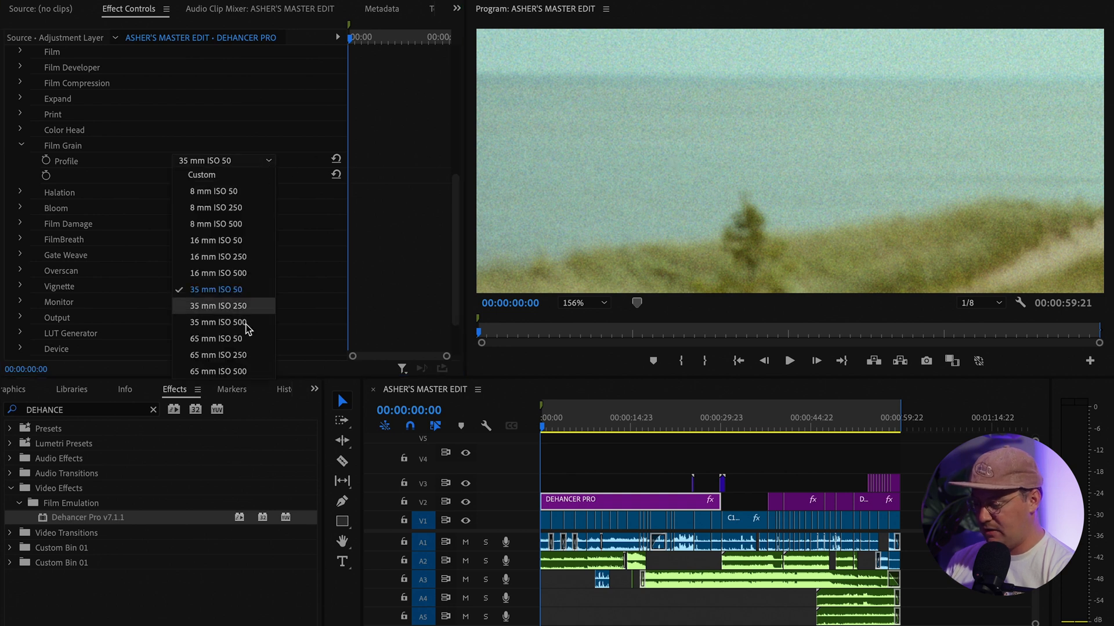
click(207, 370)
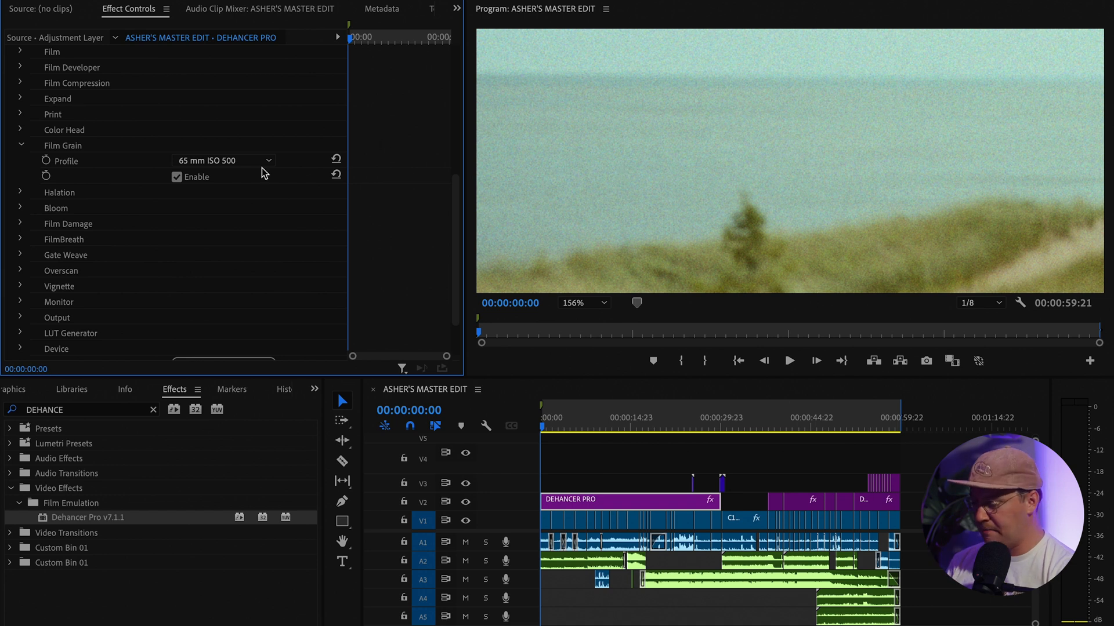
click(247, 165)
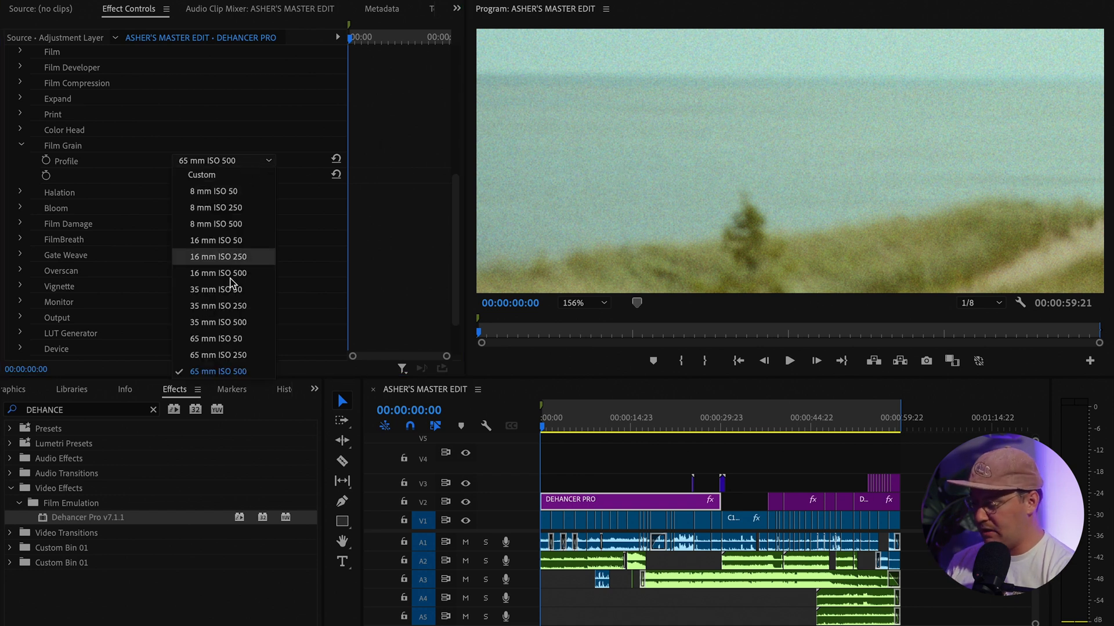
click(250, 307)
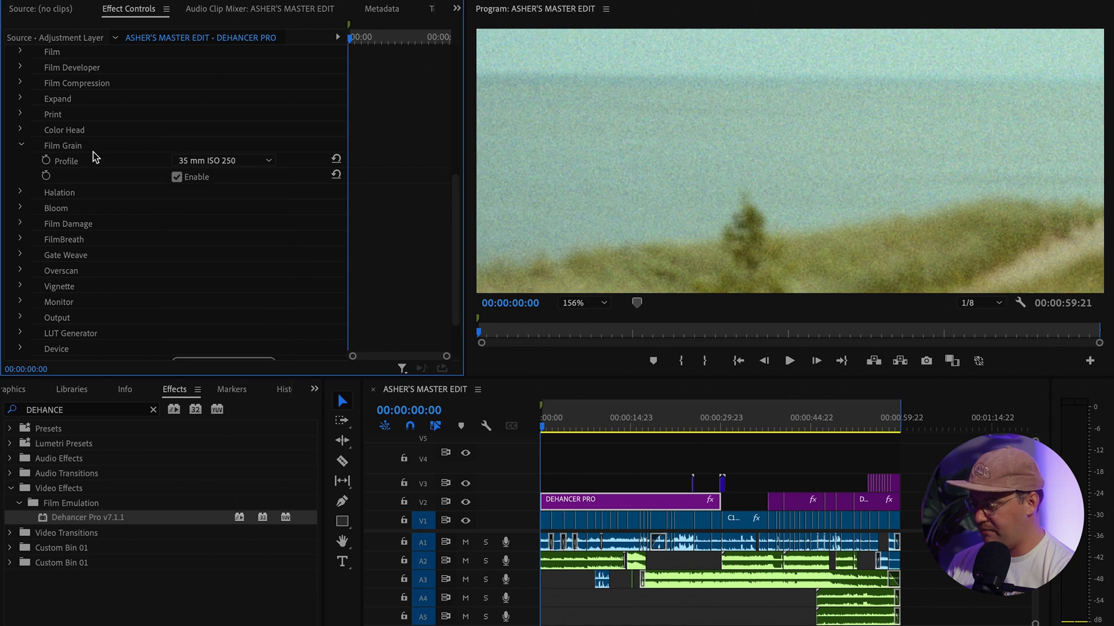
click(20, 146)
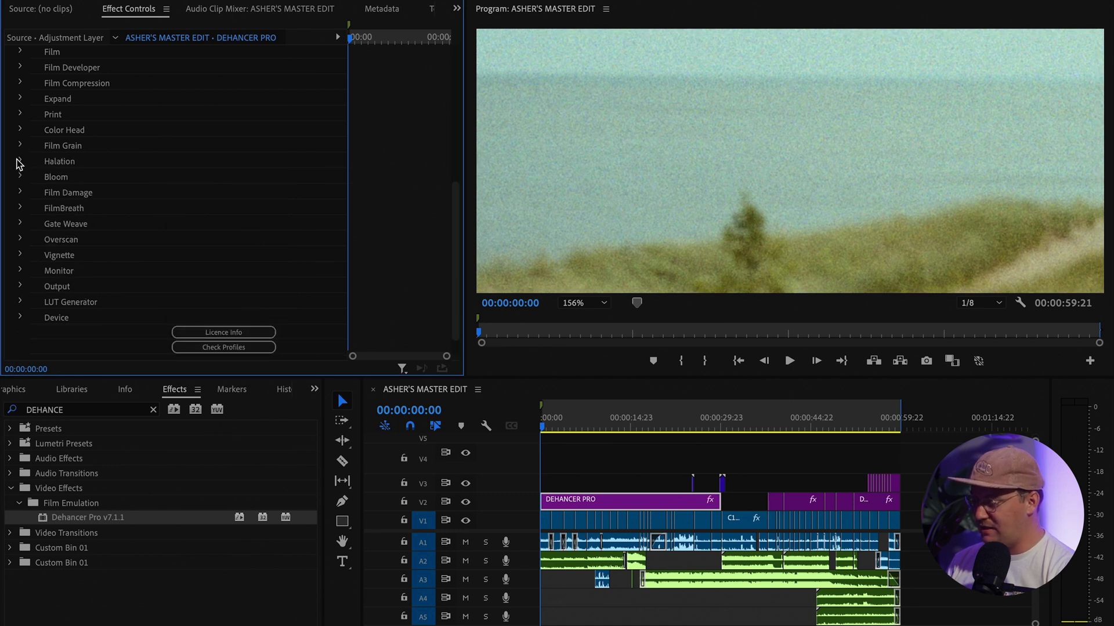
Expand Dehancer's Halation settings and set the Program Monitor zoom to Fit
click(20, 161)
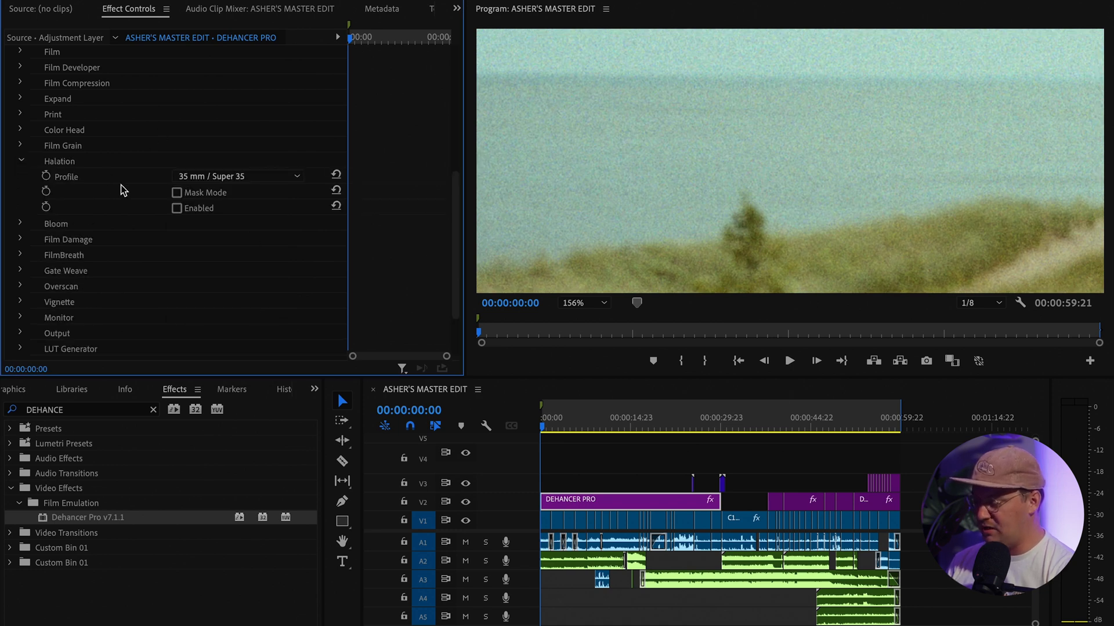
scroll(782, 128, down, 3)
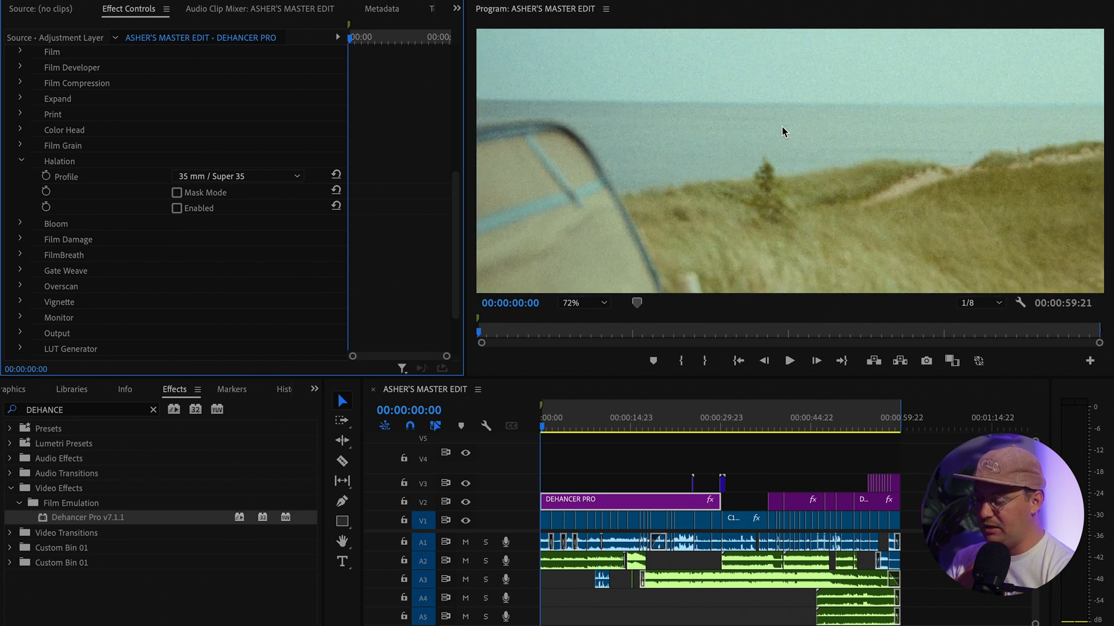
scroll(782, 131, down, 2)
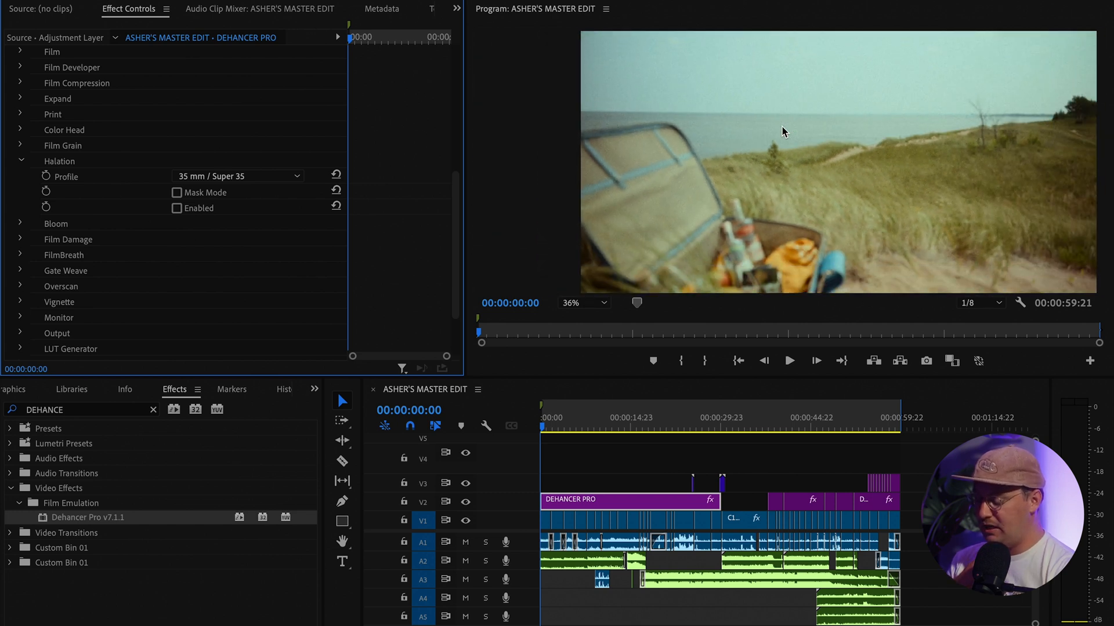
scroll(782, 131, down, 2)
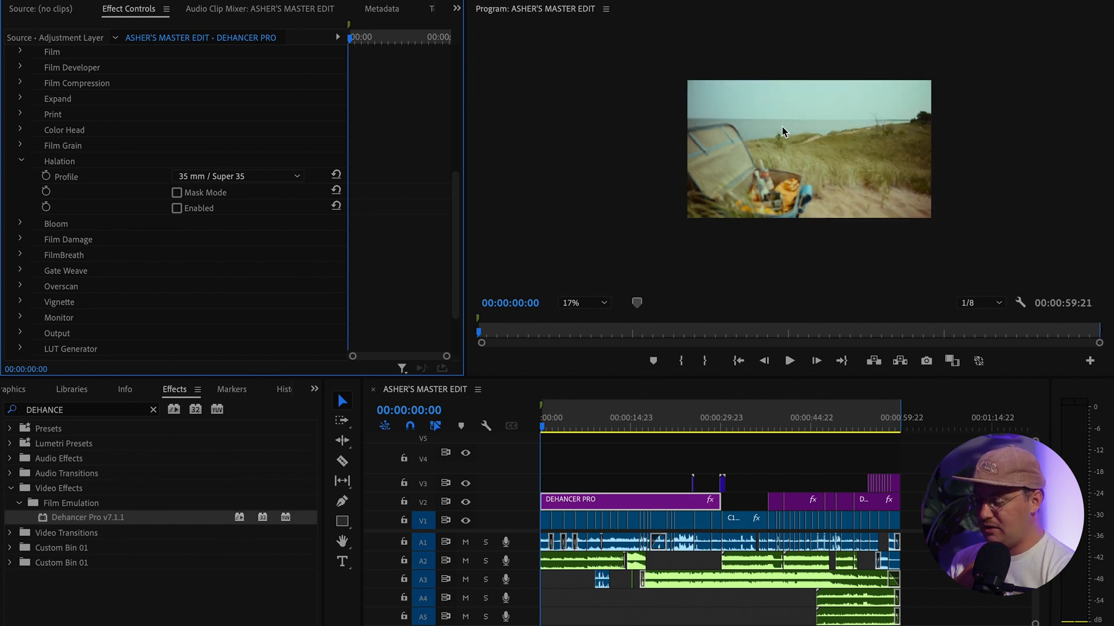
click(599, 307)
click(597, 318)
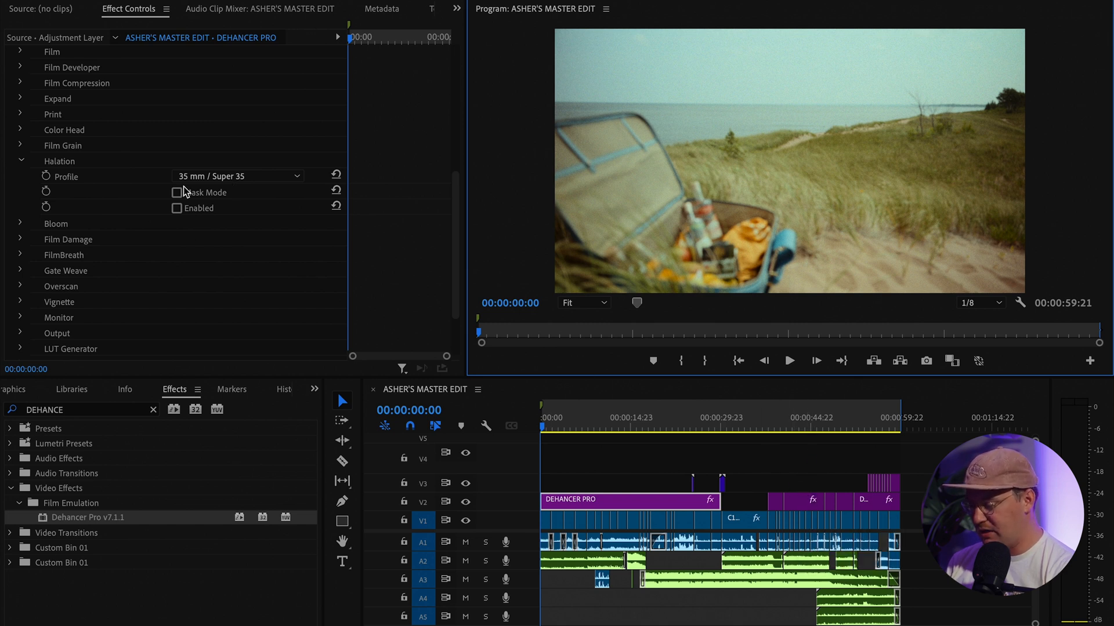
Collapse Halation, look over Bloom and fold it away, then expand Film Damage
click(21, 161)
click(21, 177)
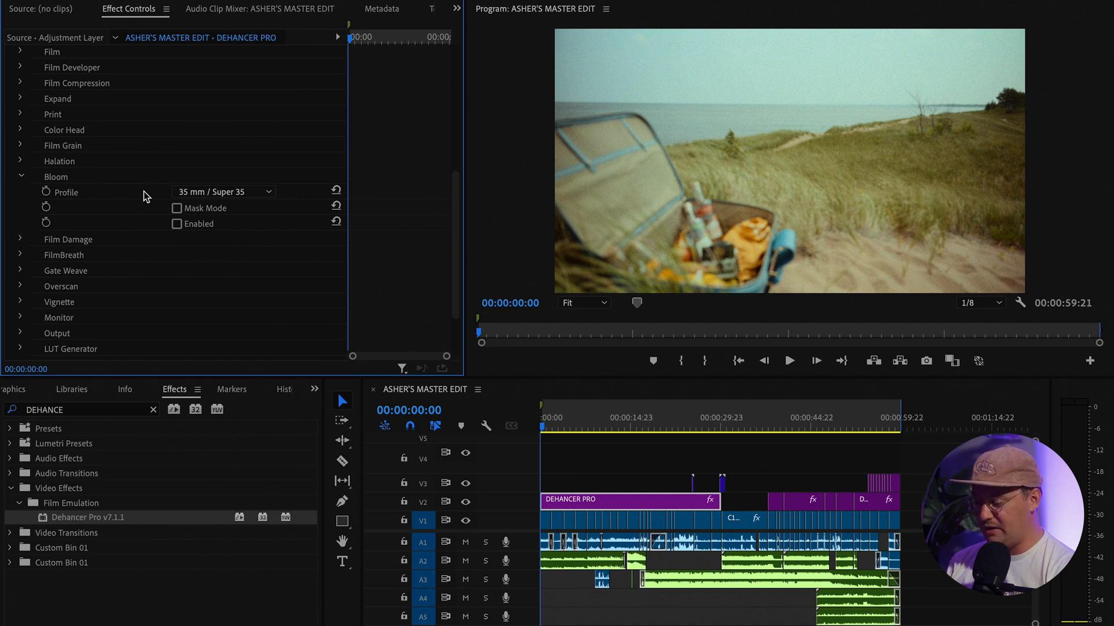
click(20, 177)
click(20, 192)
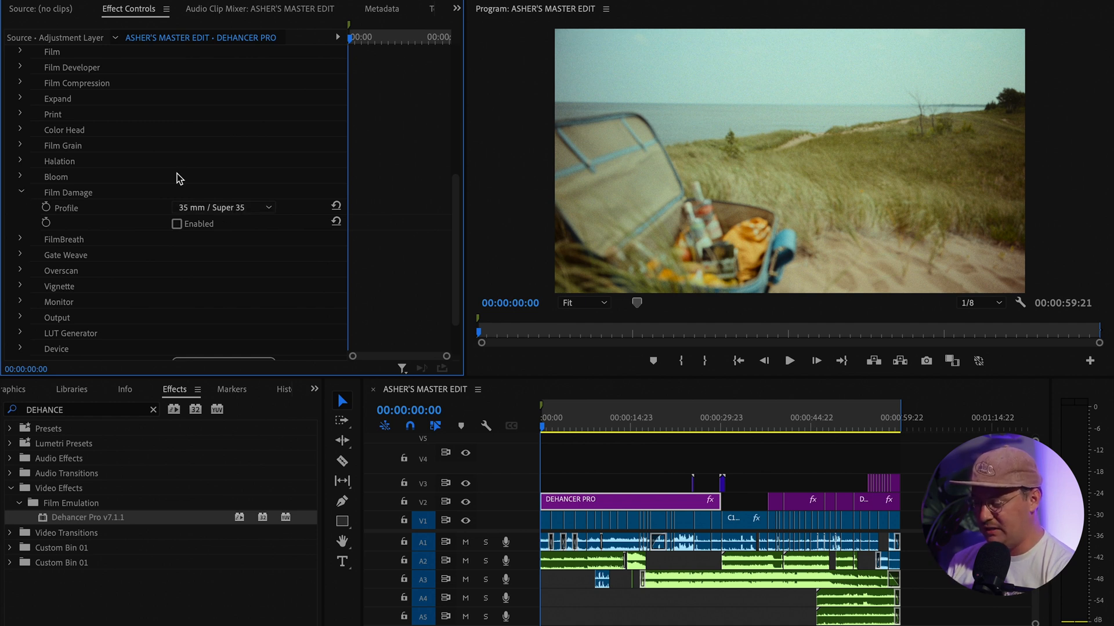
Collapse Film Damage and return Effect Controls to the top of the Dehancer Pro list
click(21, 192)
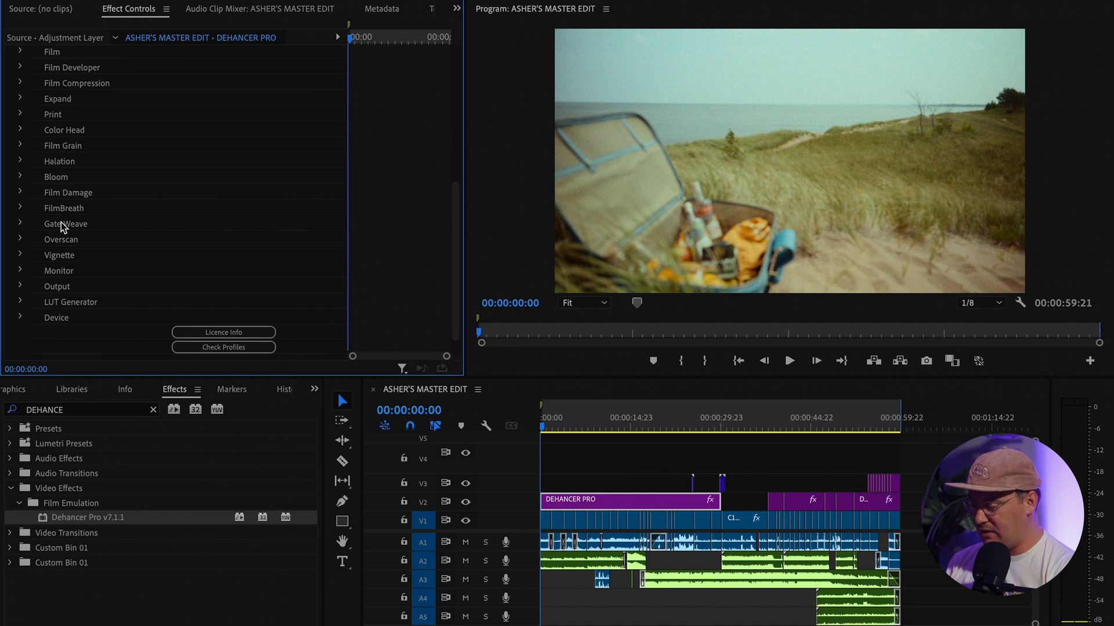
scroll(76, 316, down, 1)
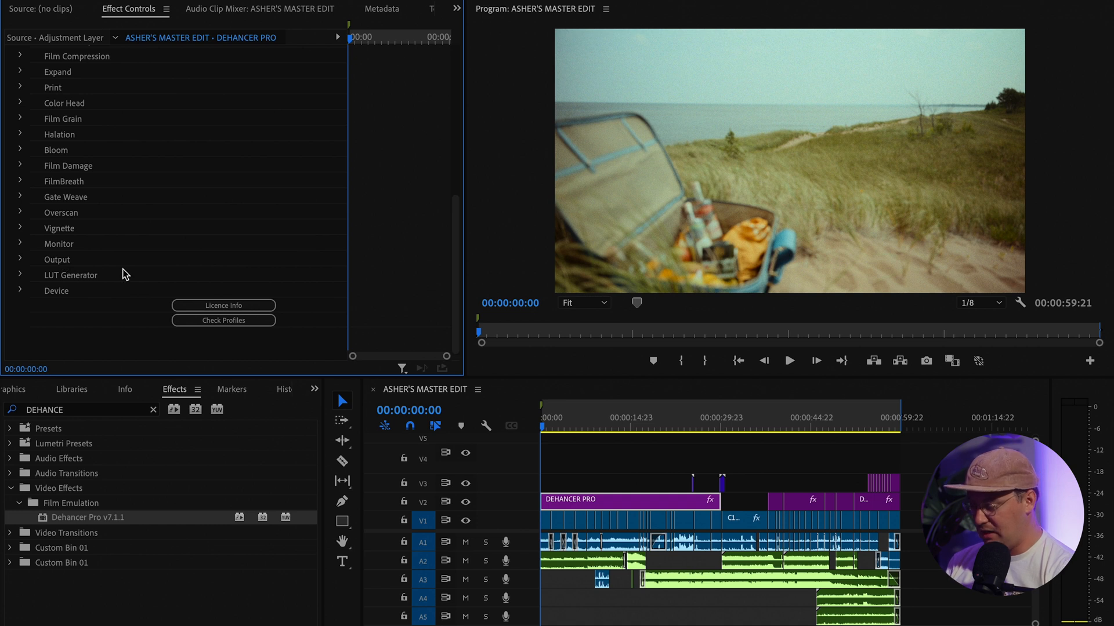
scroll(124, 274, up, 10)
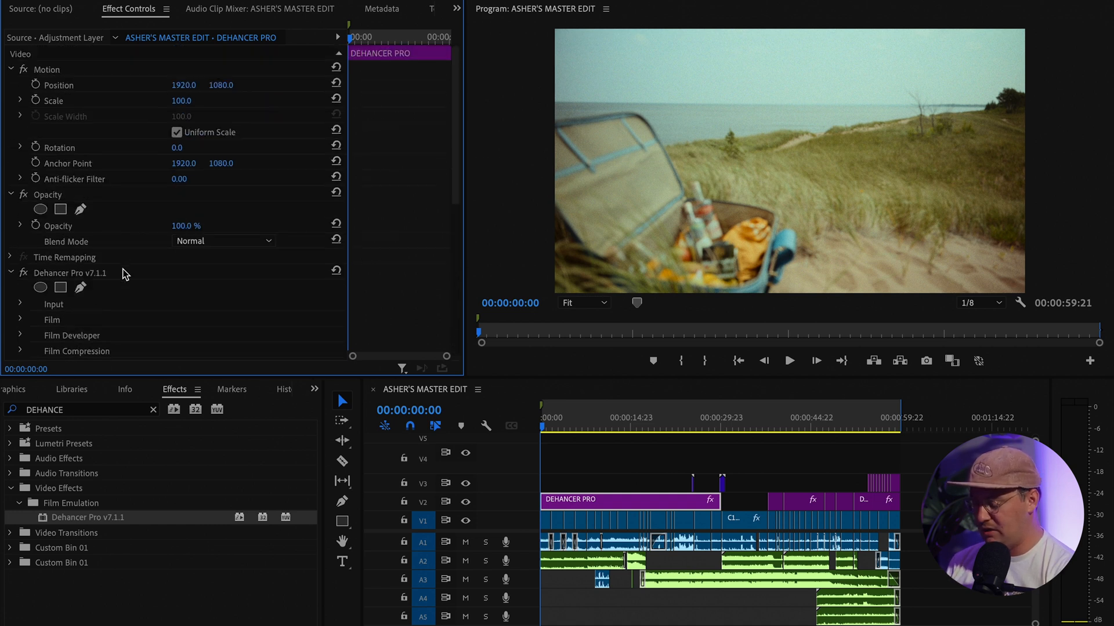
scroll(123, 274, down, 10)
scroll(124, 273, up, 10)
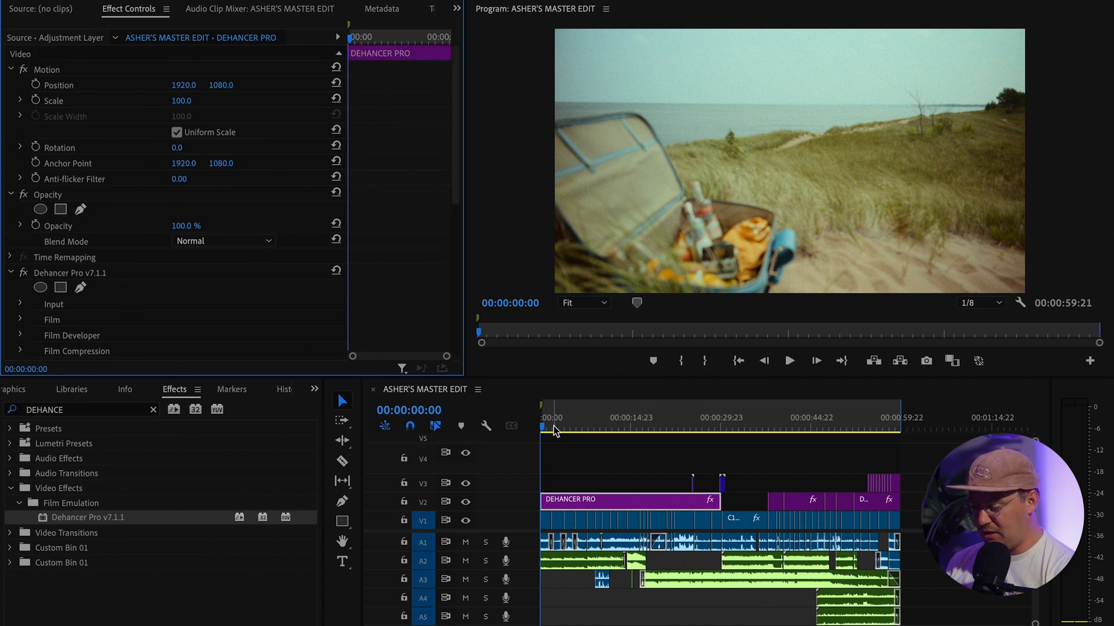
Scrub across the timeline clips, play the film look, and stop at 00:00:31:10 on C1690
drag(554, 430, 753, 430)
key(Down)
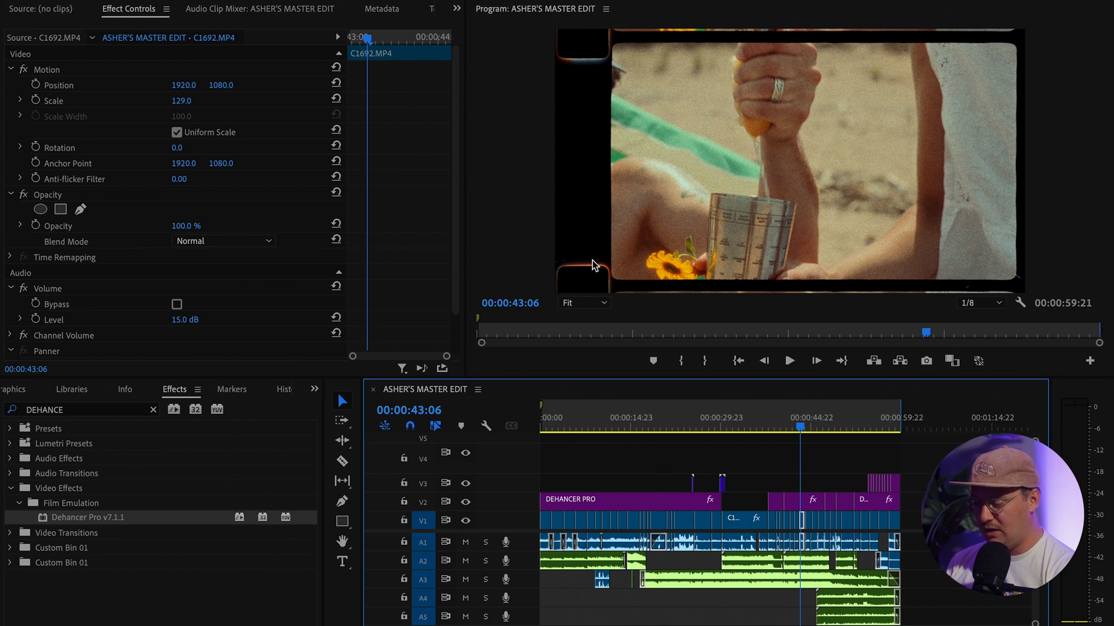
click(793, 429)
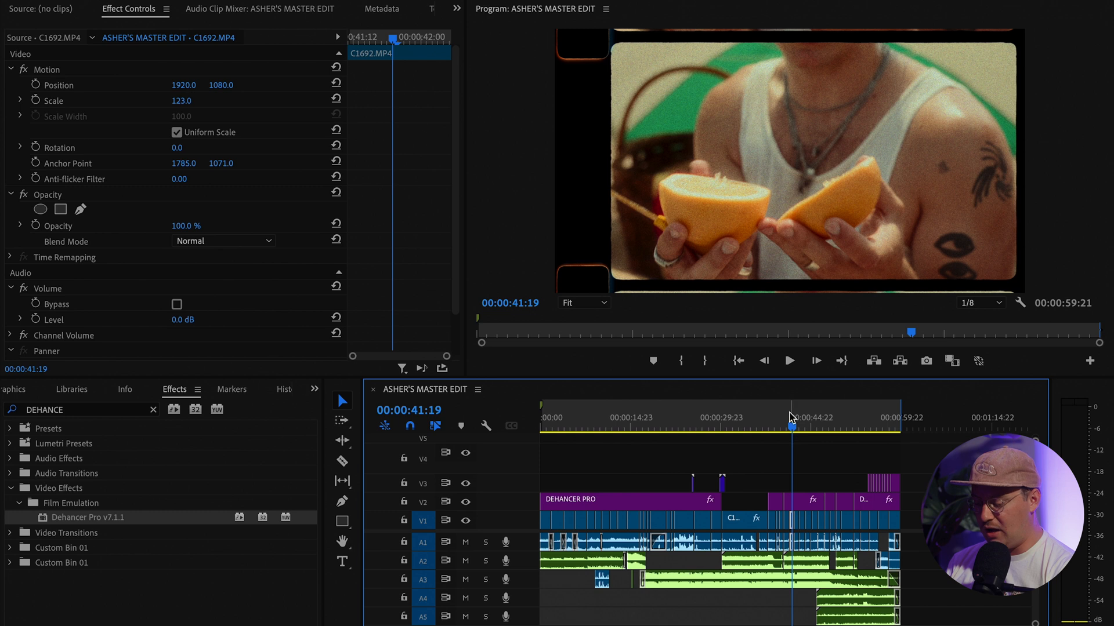
click(762, 427)
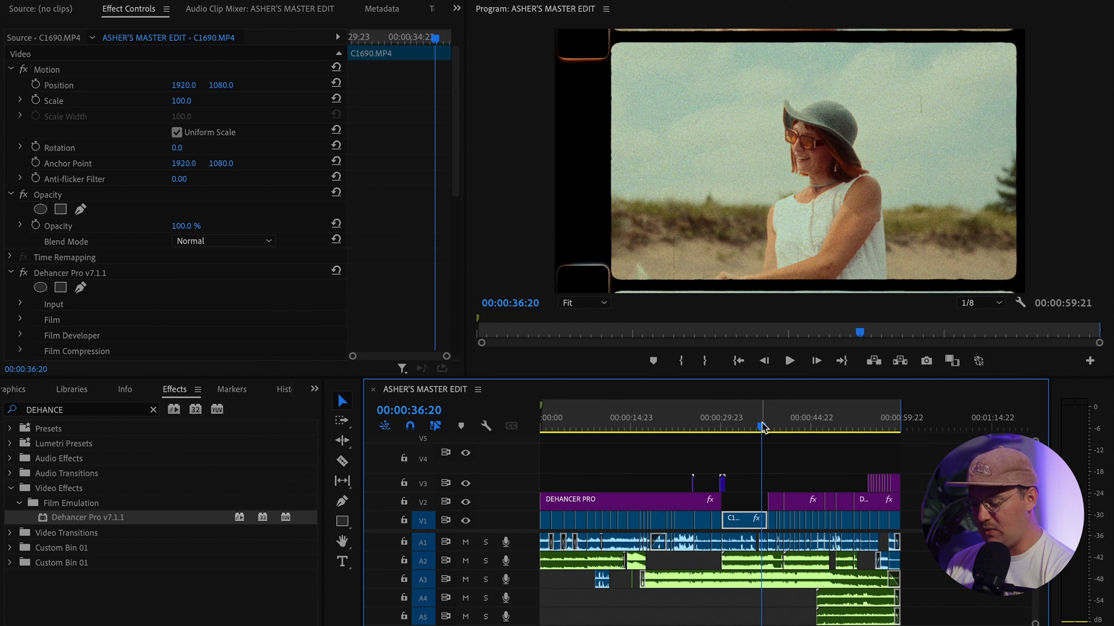
drag(762, 427, 722, 417)
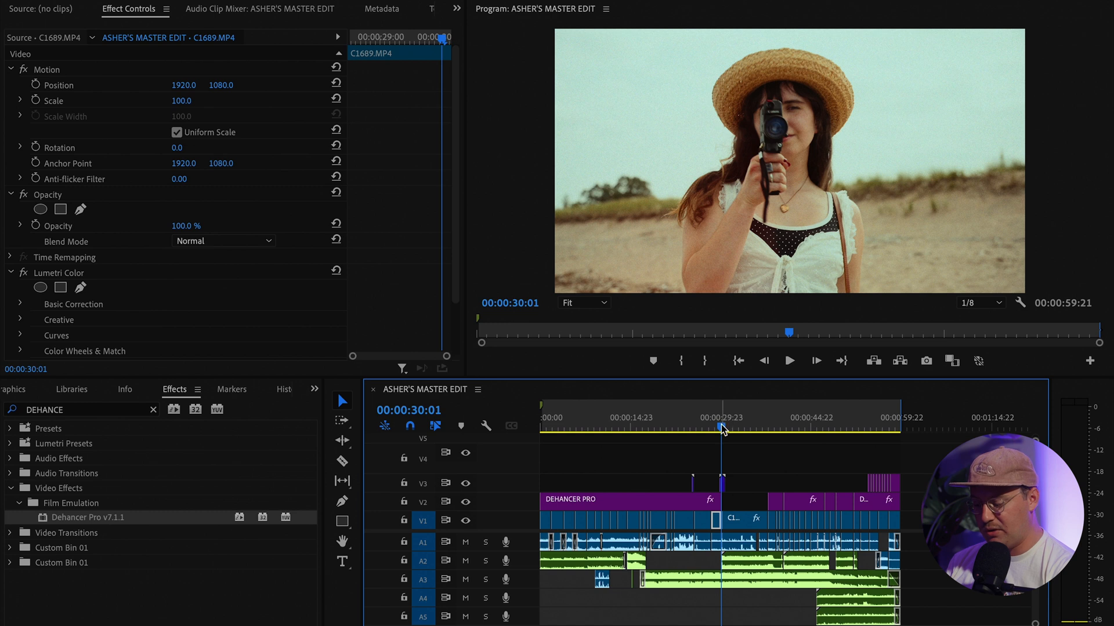
key(space)
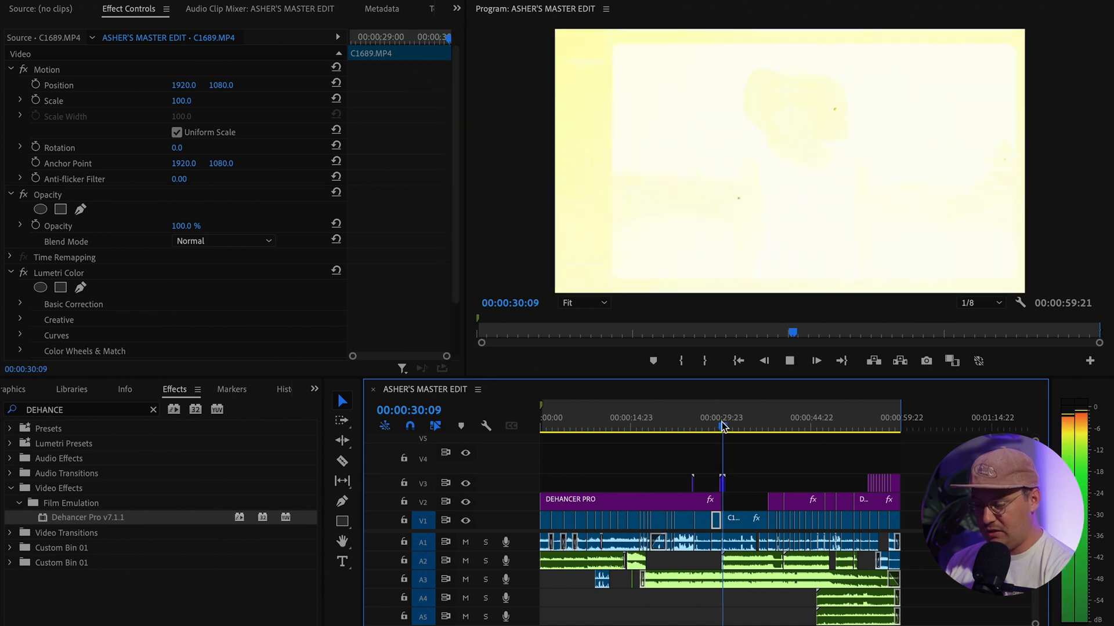
key(space)
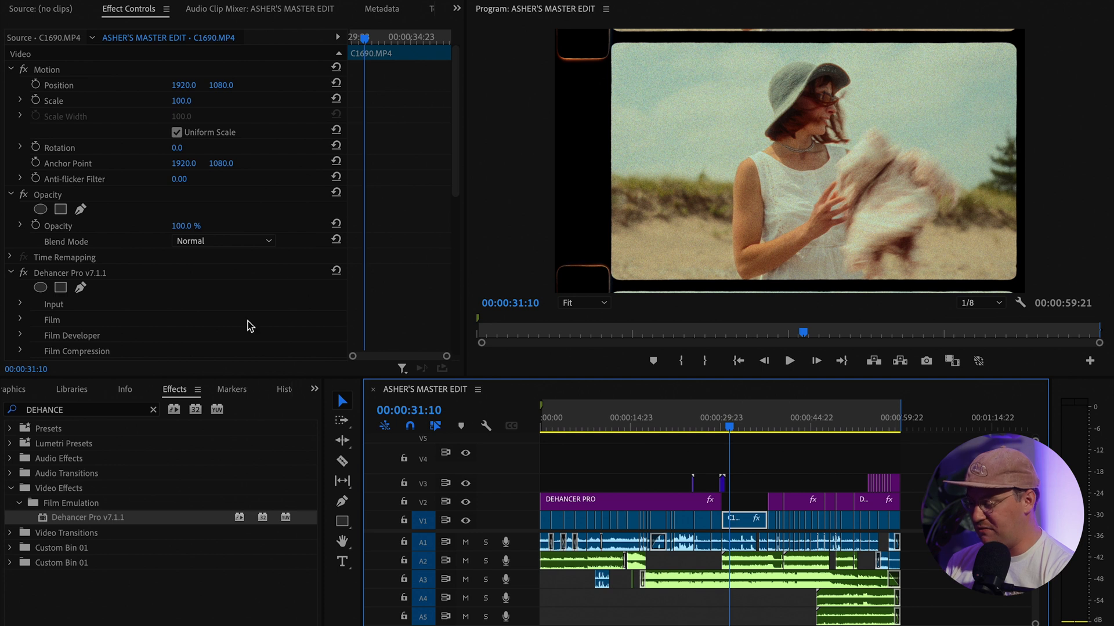
Collapse Gate Weave and open Film Grain to check the 8 mm ISO 250 grain
scroll(173, 308, down, 6)
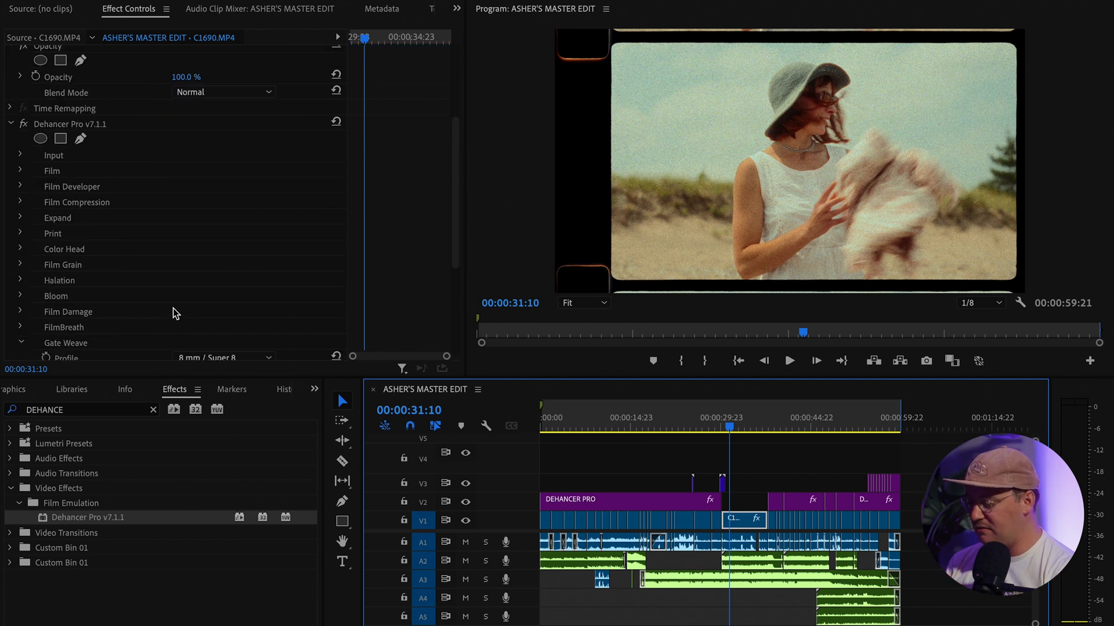
scroll(173, 308, up, 3)
scroll(173, 308, down, 1)
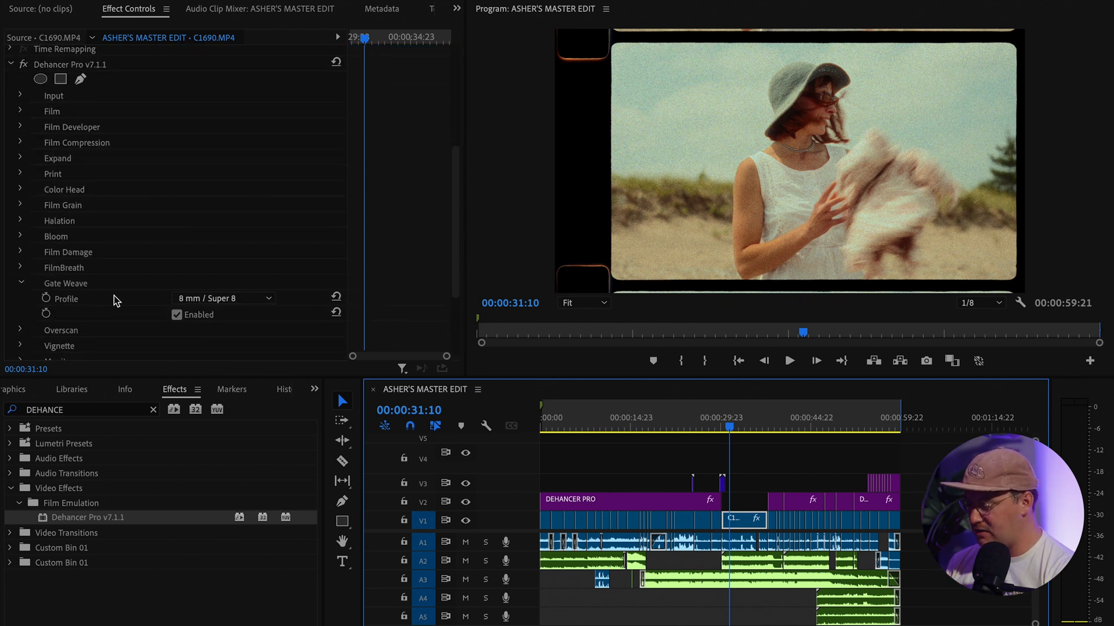
click(21, 284)
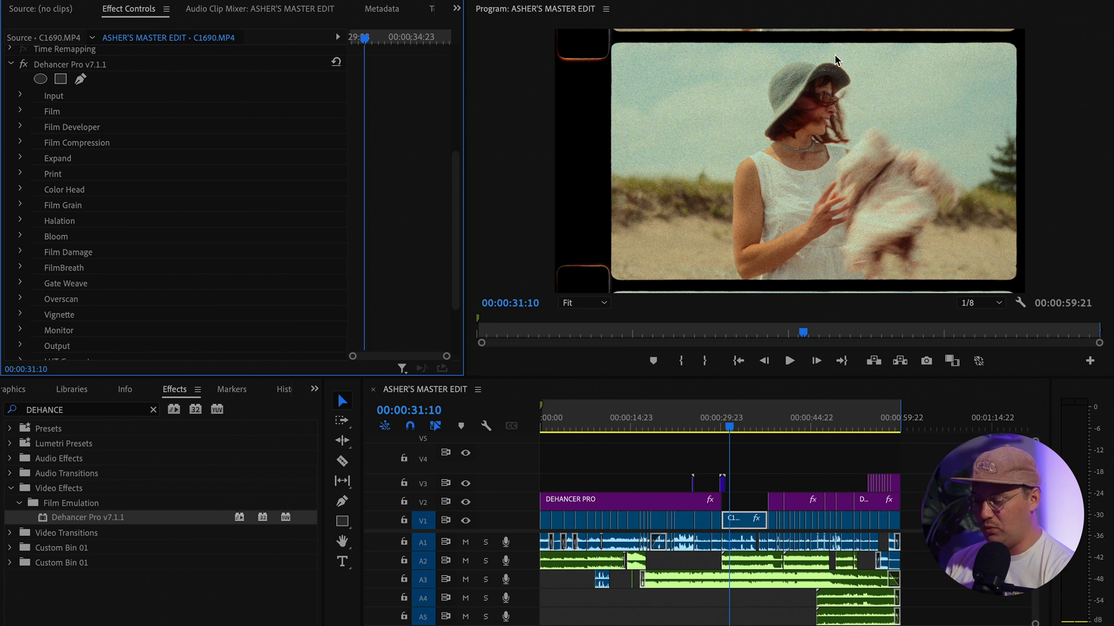
scroll(843, 72, up, 5)
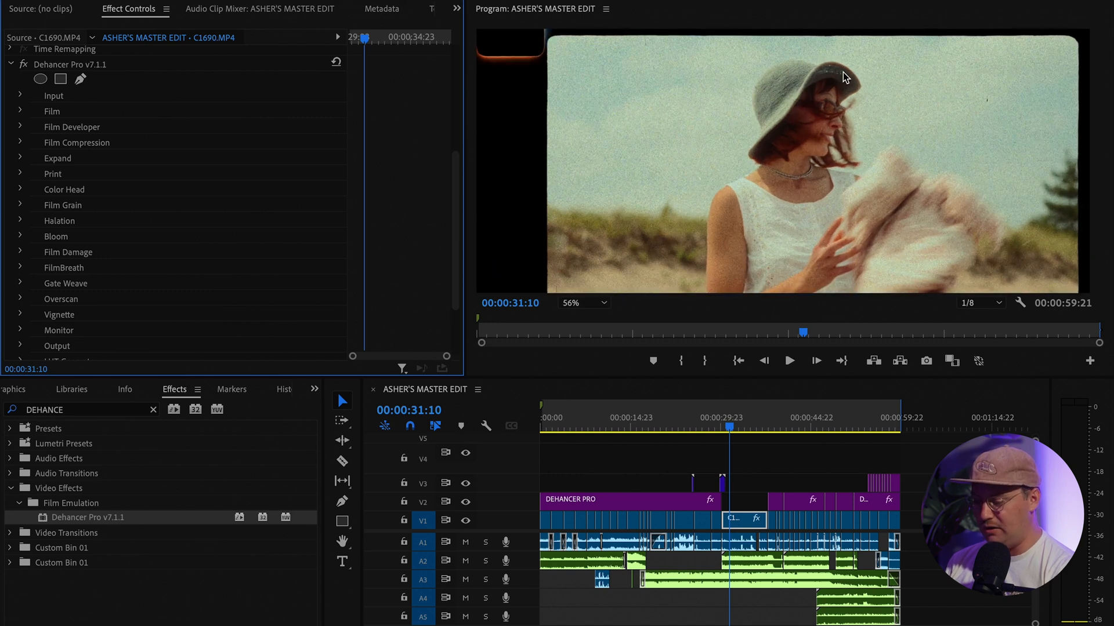
scroll(843, 72, up, 1)
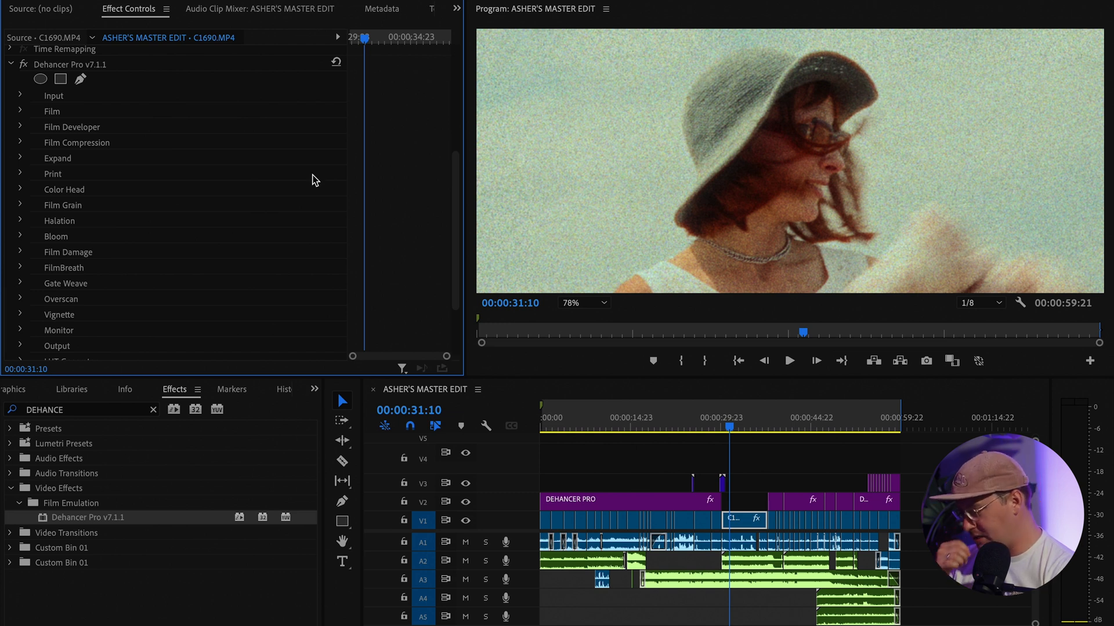
click(20, 221)
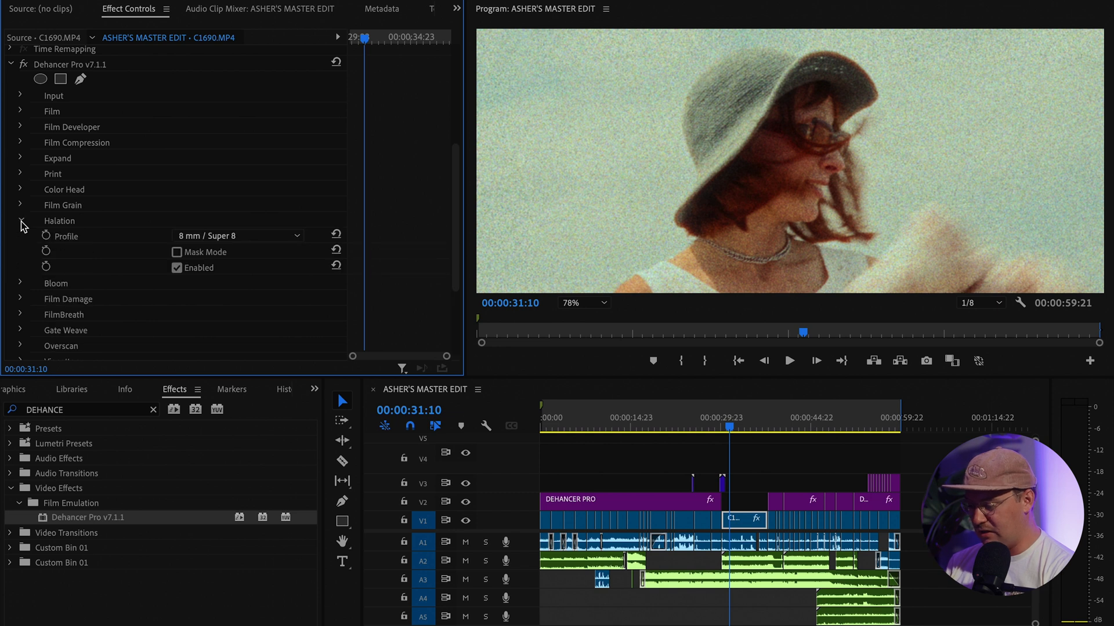
click(21, 221)
click(21, 206)
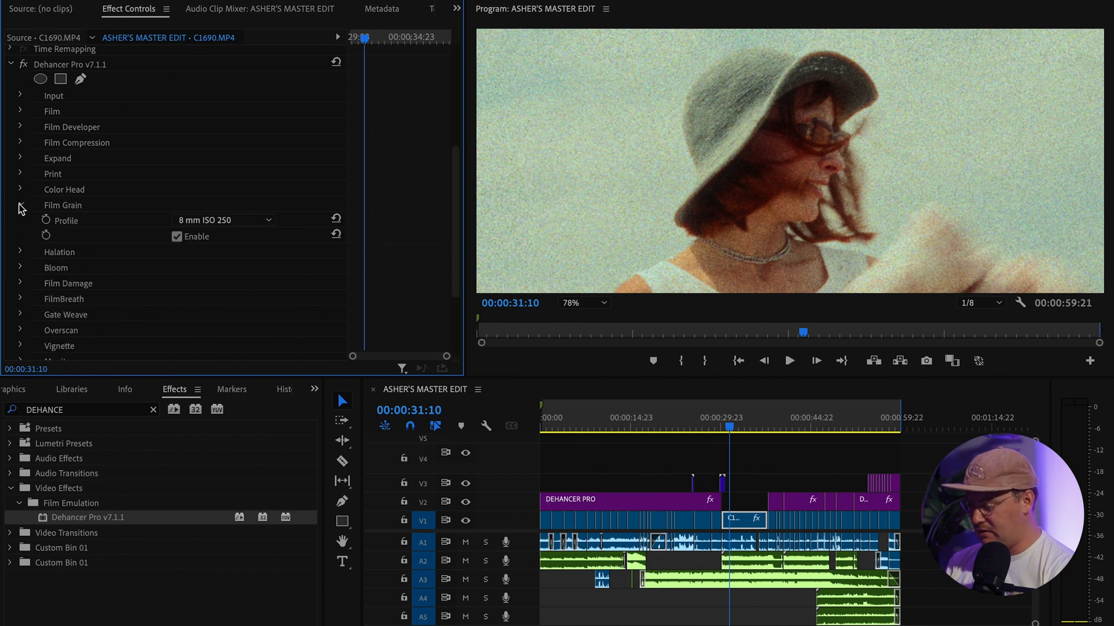
click(20, 206)
click(20, 205)
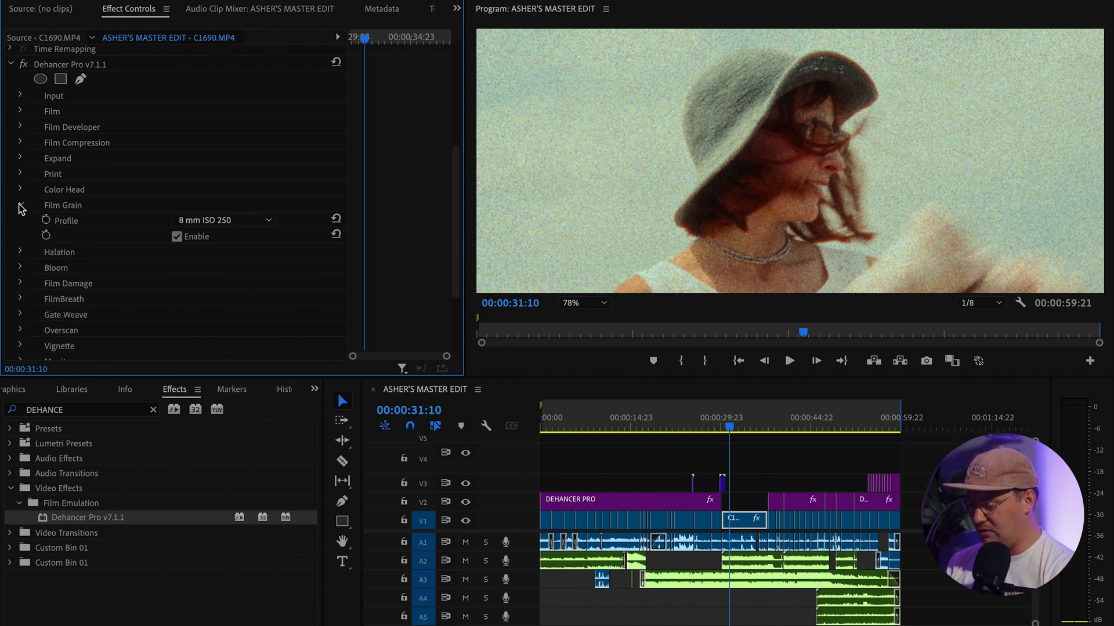
Check the Super 8 Halation and Bloom, then fold away Film Grain, Halation and Bloom
click(19, 252)
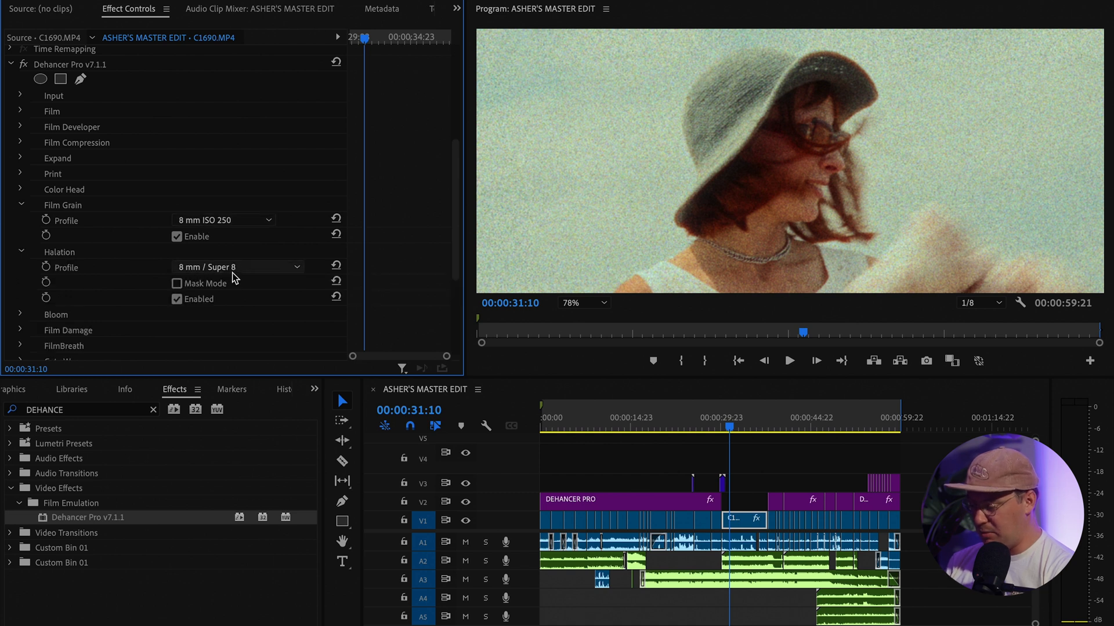
click(21, 205)
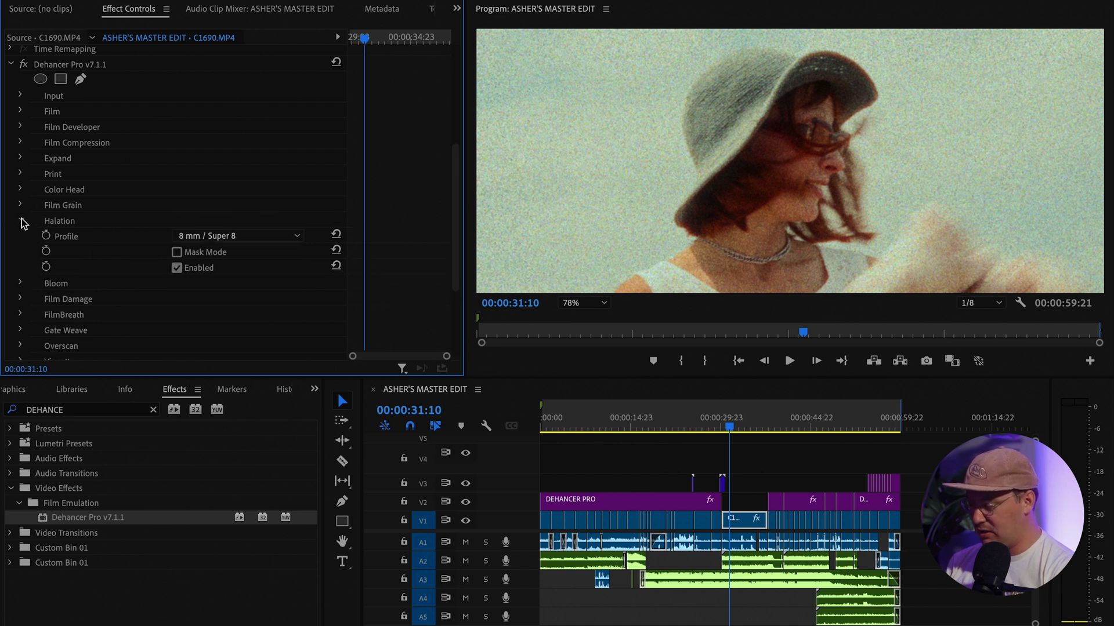
click(21, 221)
click(20, 237)
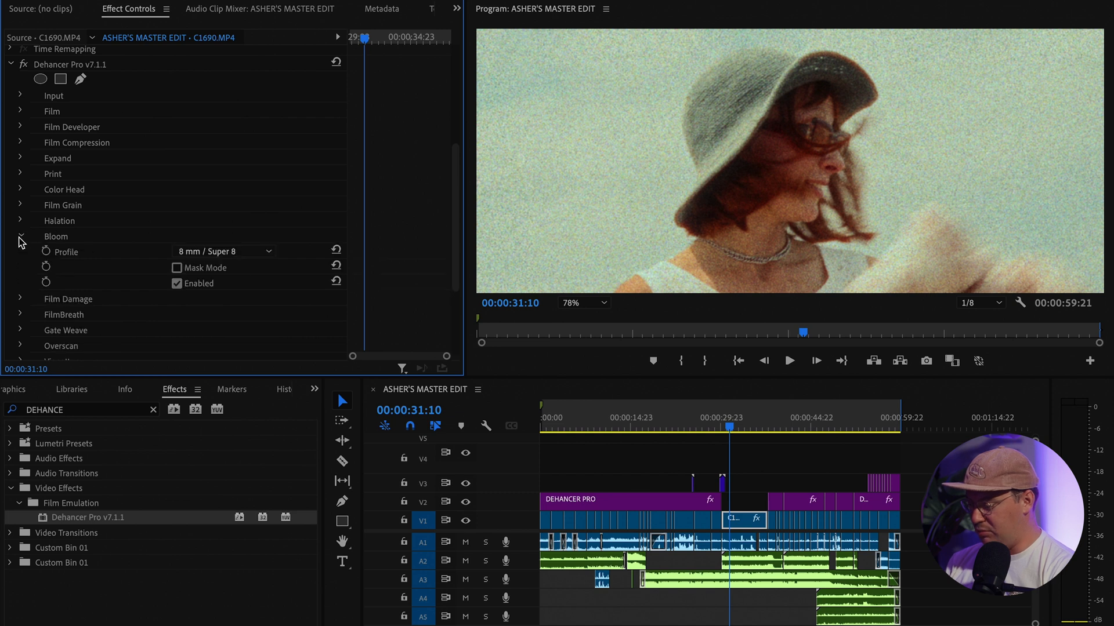
click(21, 237)
scroll(22, 243, down, 3)
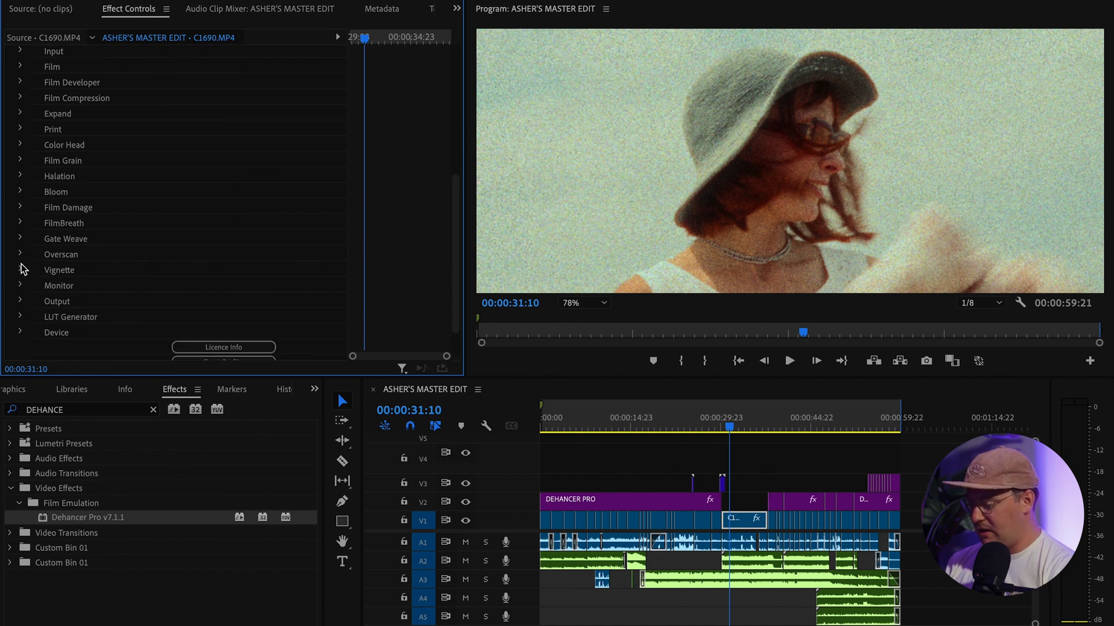
Expand Overscan, set the gate to Standard 16mm 1.37:1, and fit the preview frame
click(21, 240)
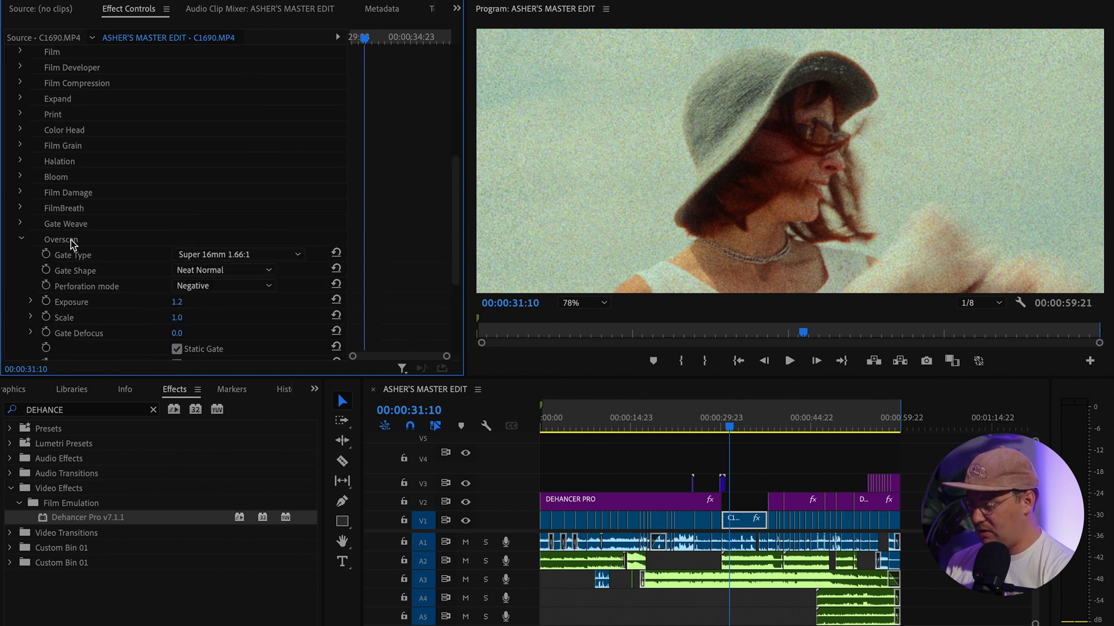
click(248, 254)
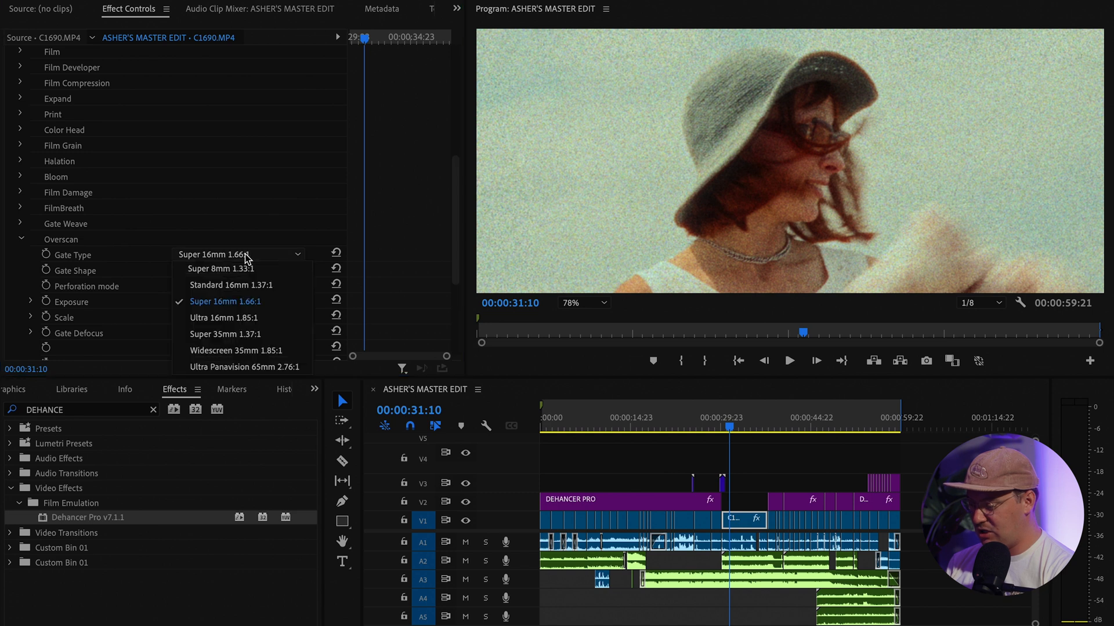
click(249, 284)
scroll(655, 147, down, 2)
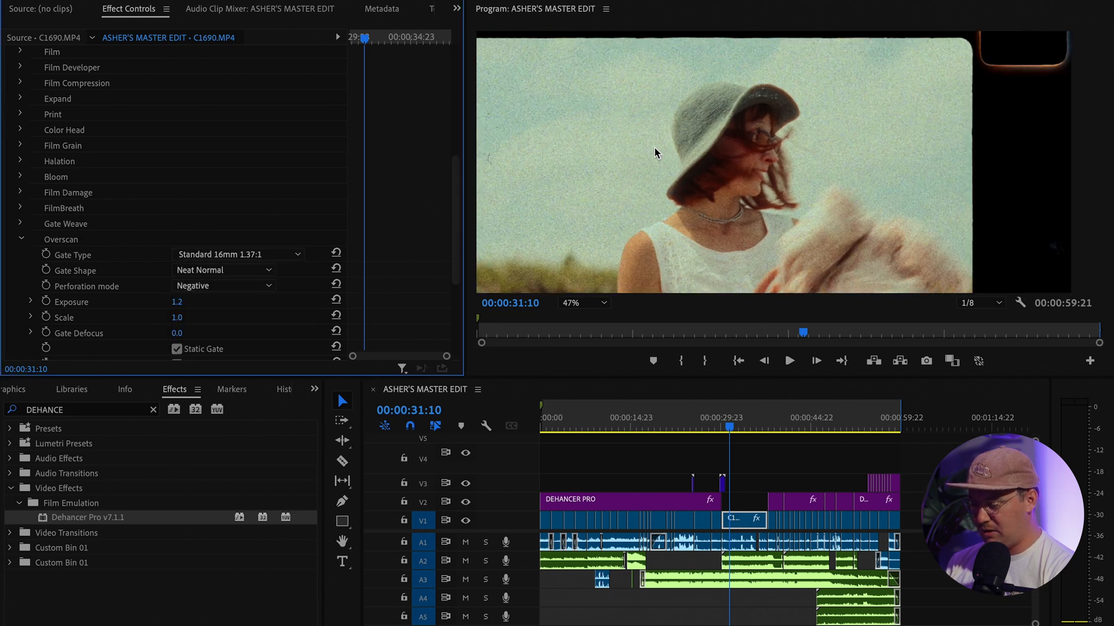
scroll(655, 147, down, 1)
click(597, 303)
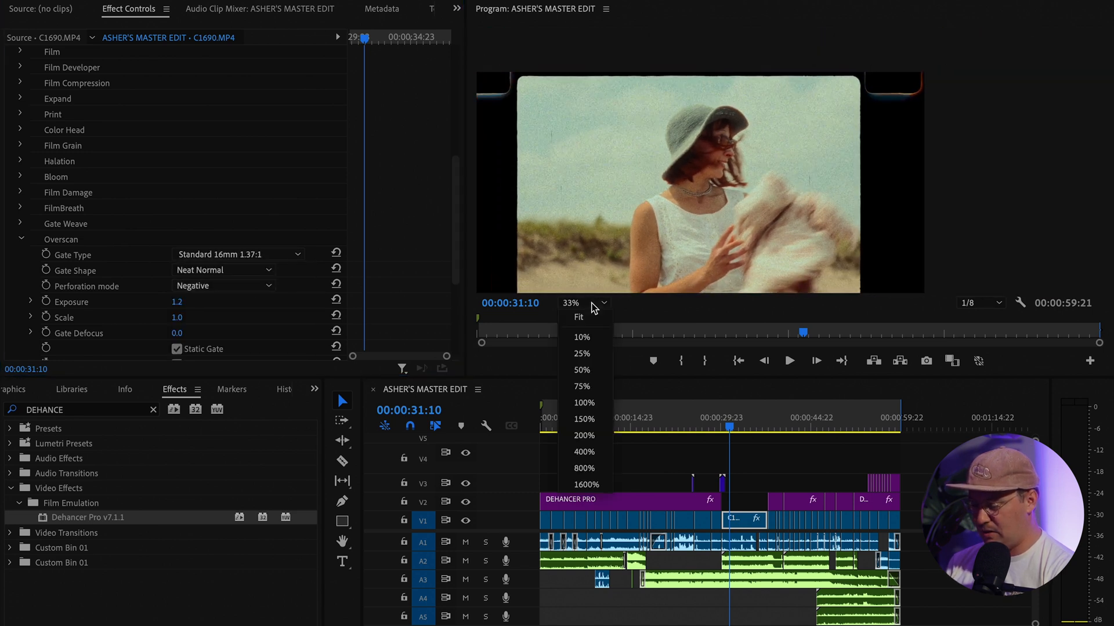
click(586, 322)
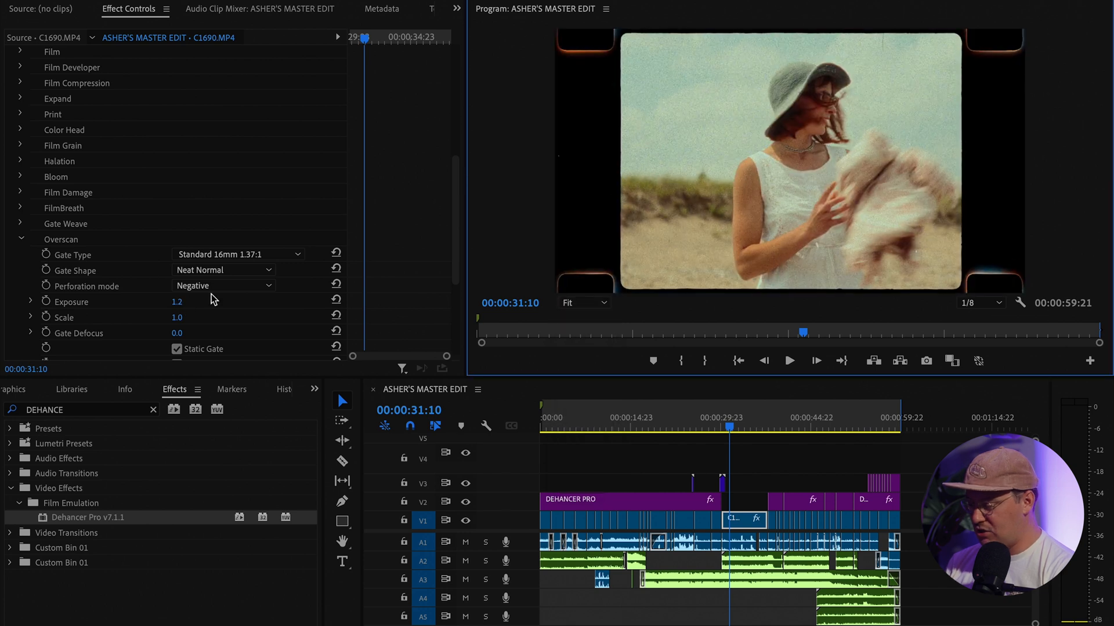
Compare the Super 8mm, Ultra 16mm and Super 35mm gates, keep Super 16mm 1.66:1, and collapse Overscan
click(260, 256)
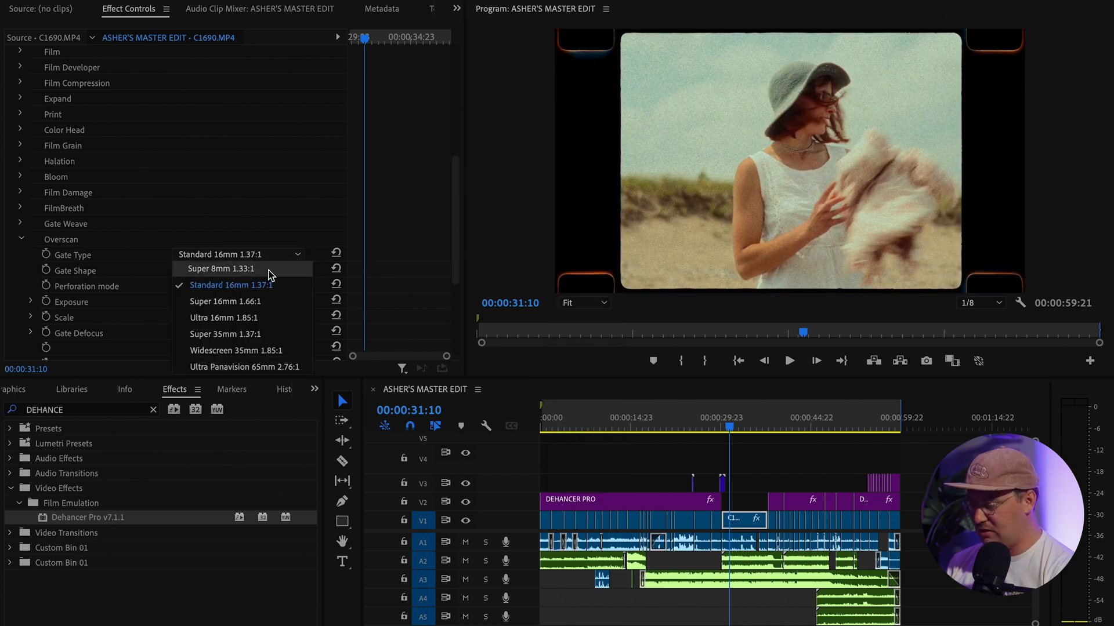
click(268, 270)
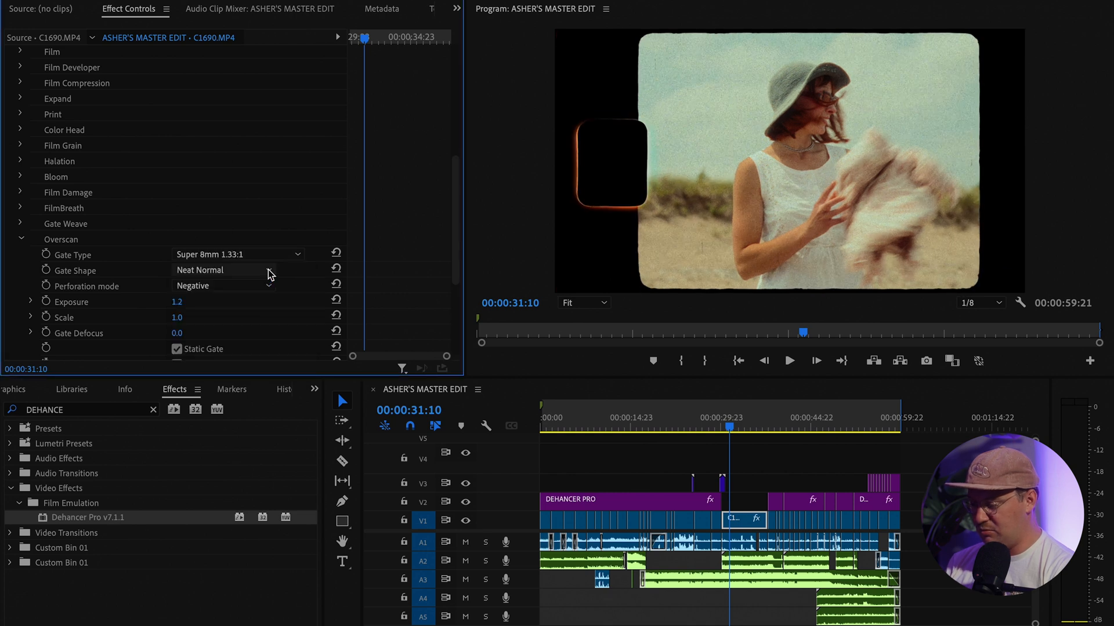
click(283, 255)
click(281, 297)
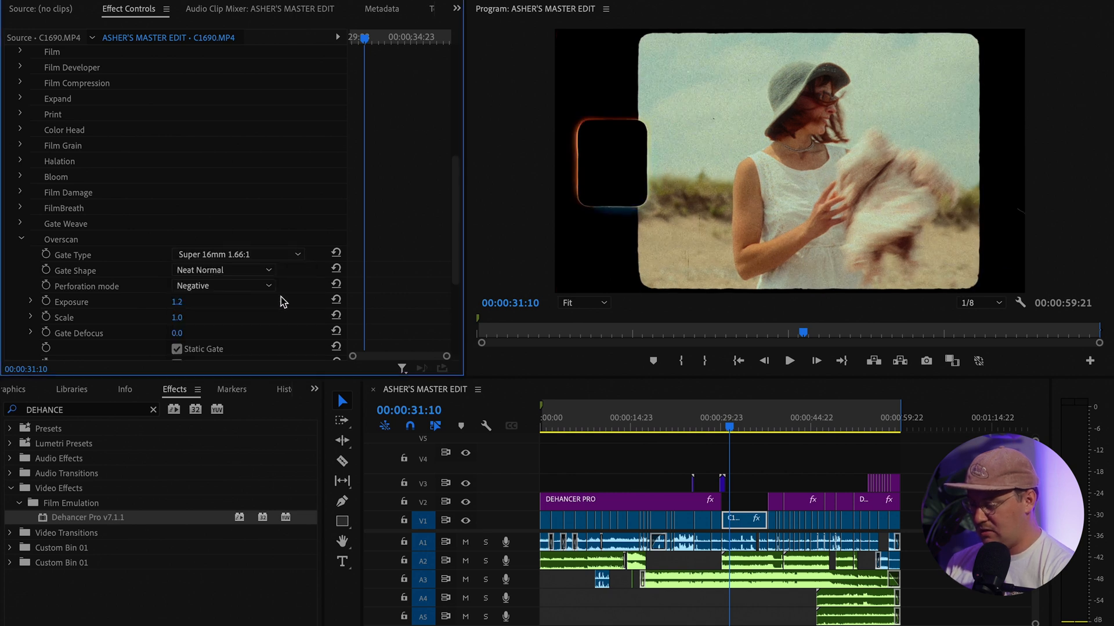
click(292, 256)
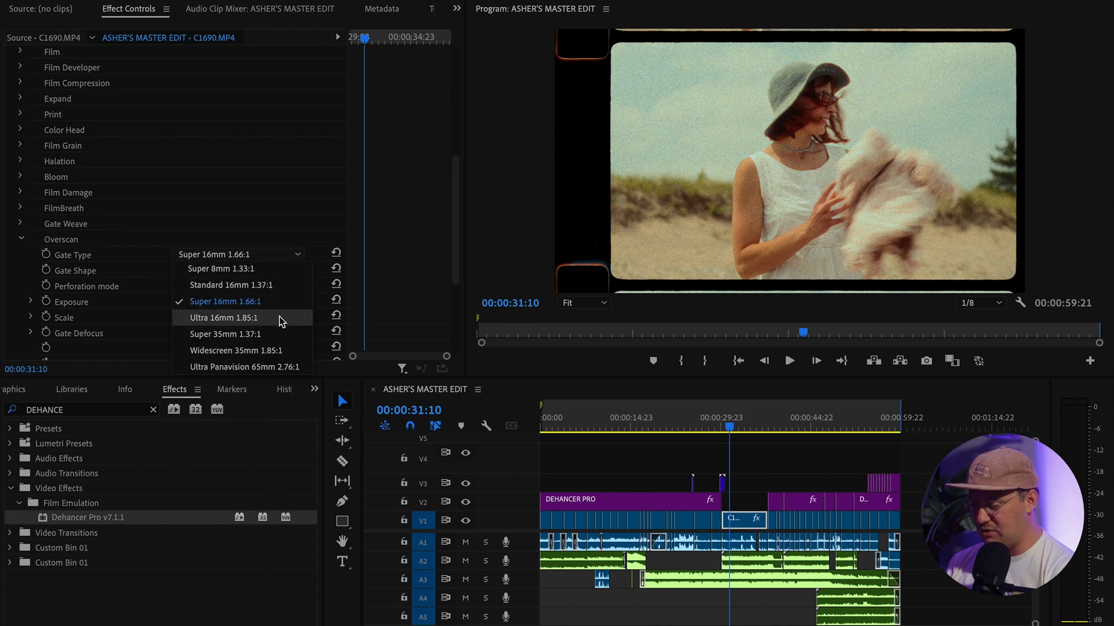
click(280, 319)
click(296, 255)
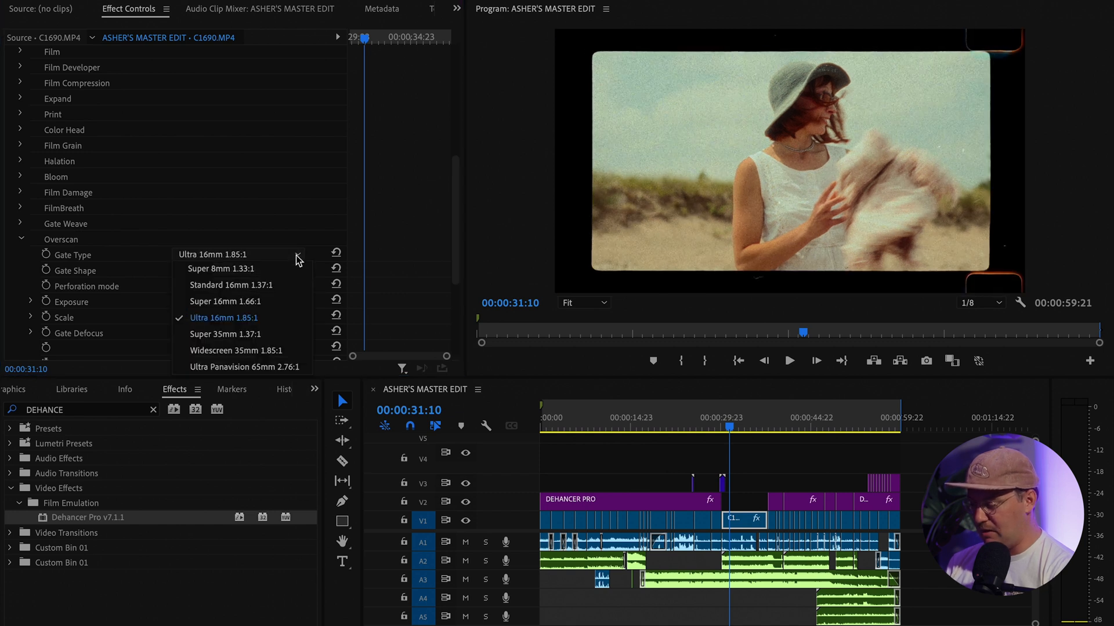
click(281, 333)
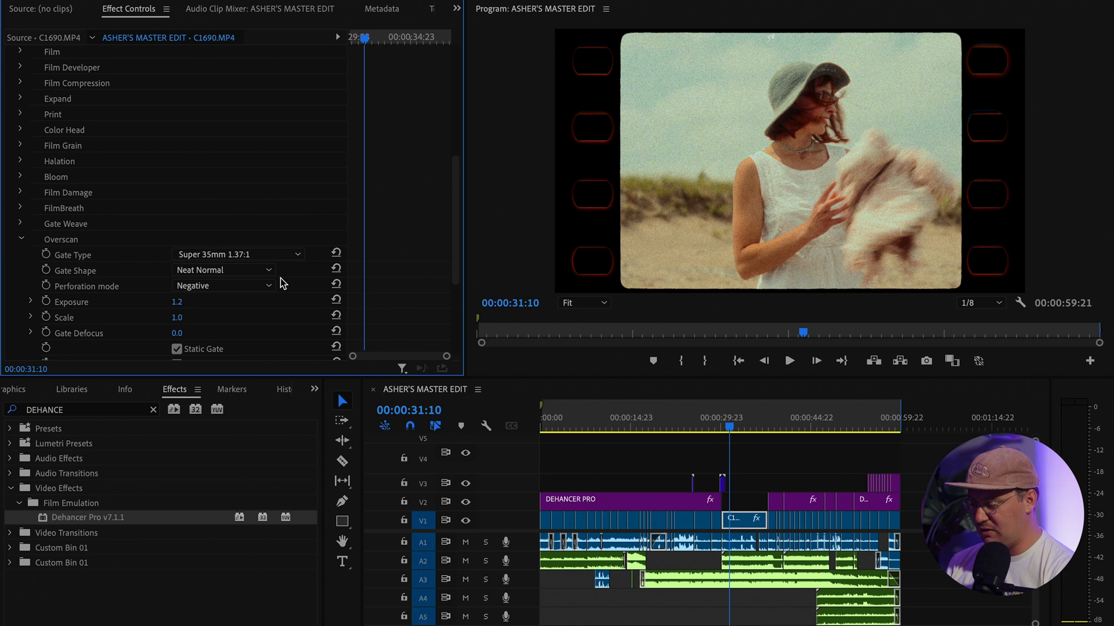
click(277, 256)
click(280, 302)
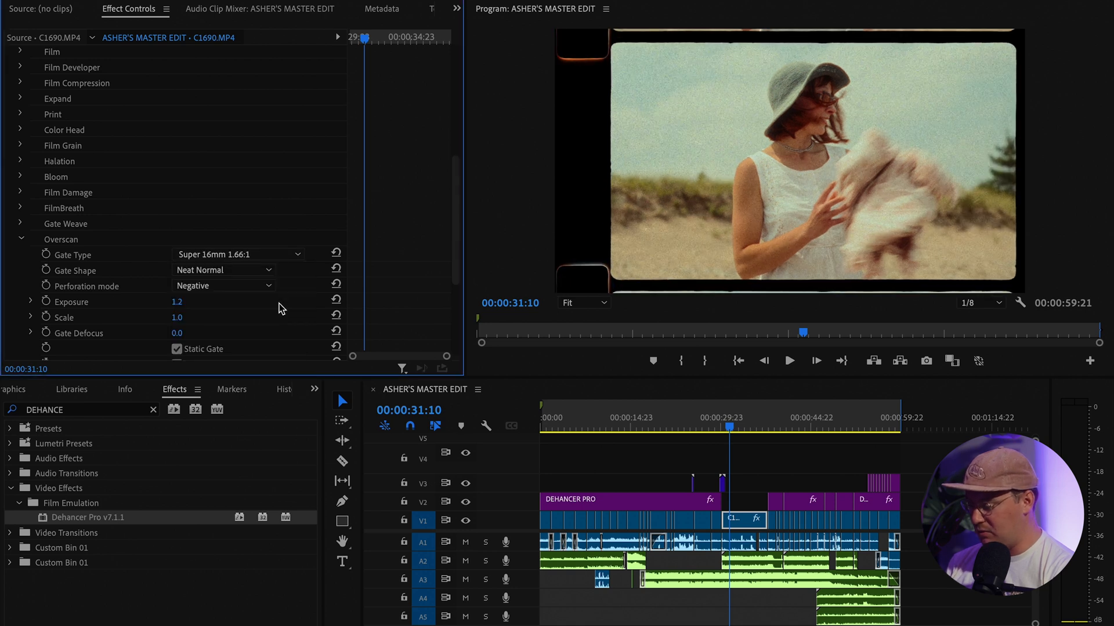
click(21, 239)
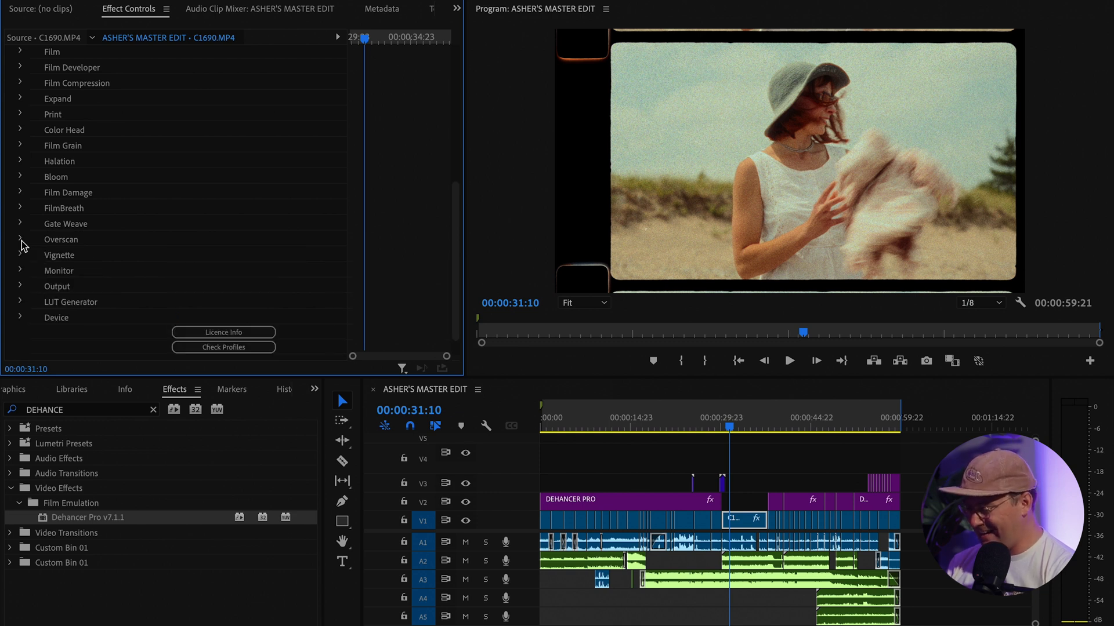
Reveal the Gate Weave settings (8 mm / Super 8, enabled) and play the beach footage to preview the jitter
click(21, 224)
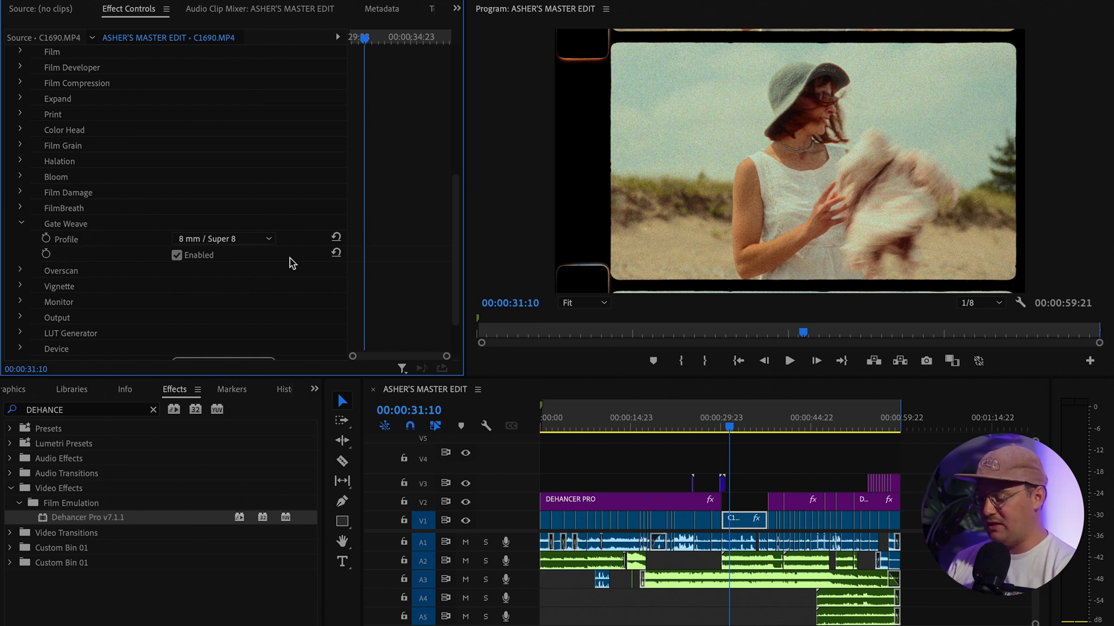
key(space)
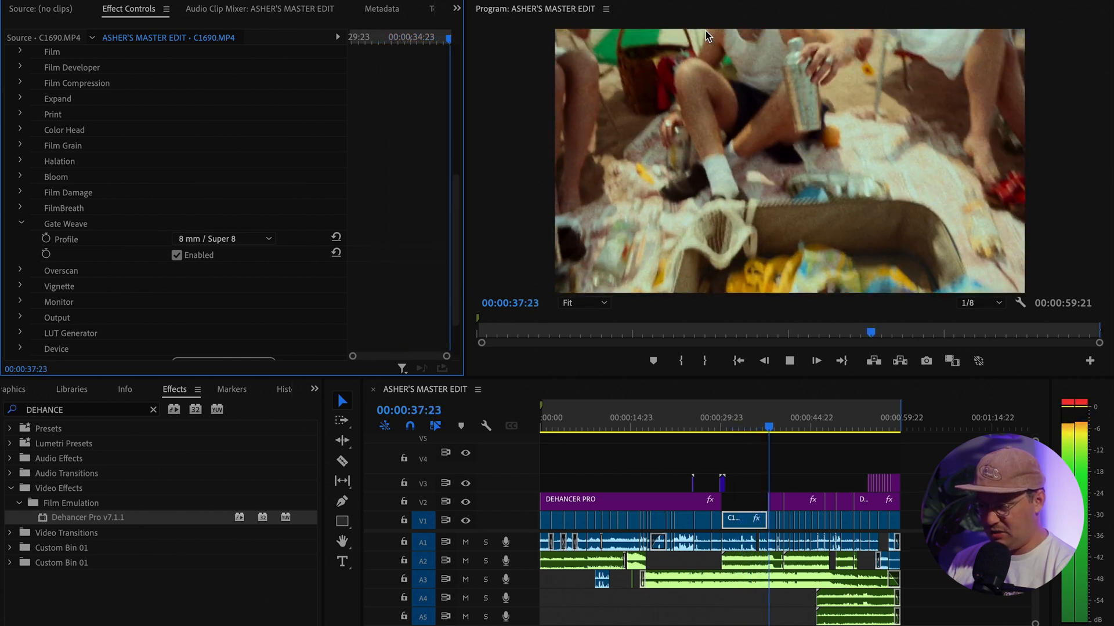
Stop playback, scrub back to 37:02 on the treated clip and replay it to 38:12
key(space)
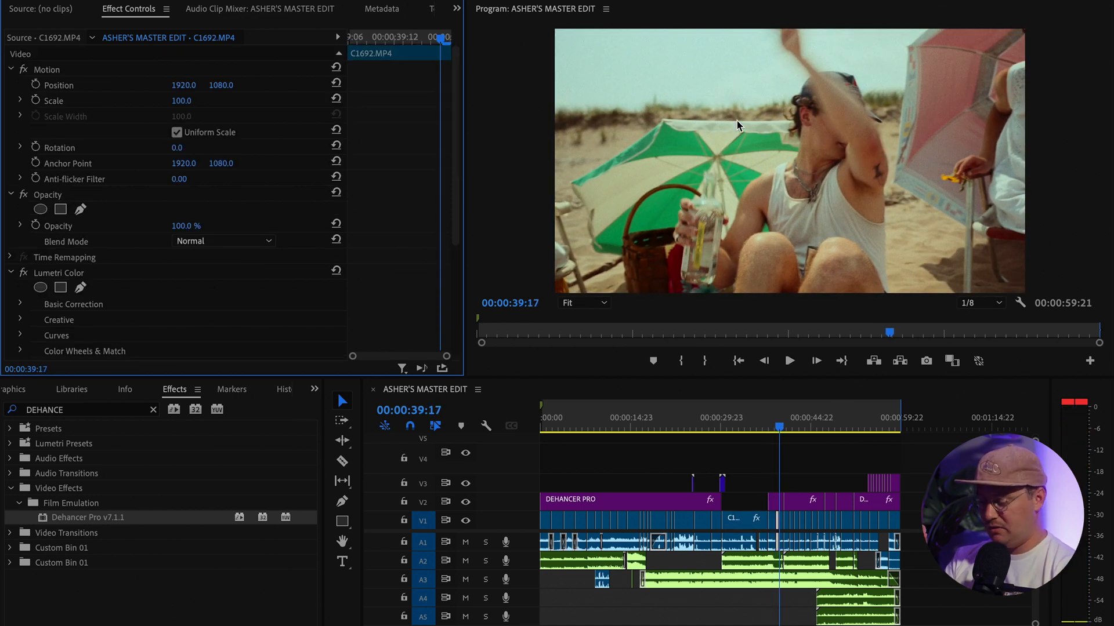
click(772, 432)
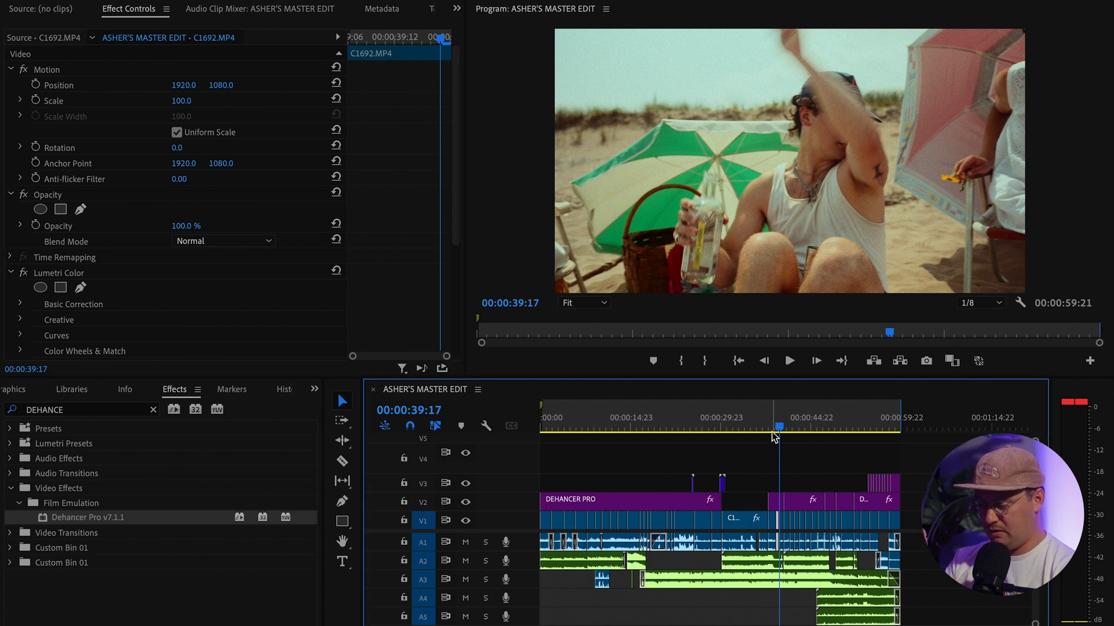
click(771, 432)
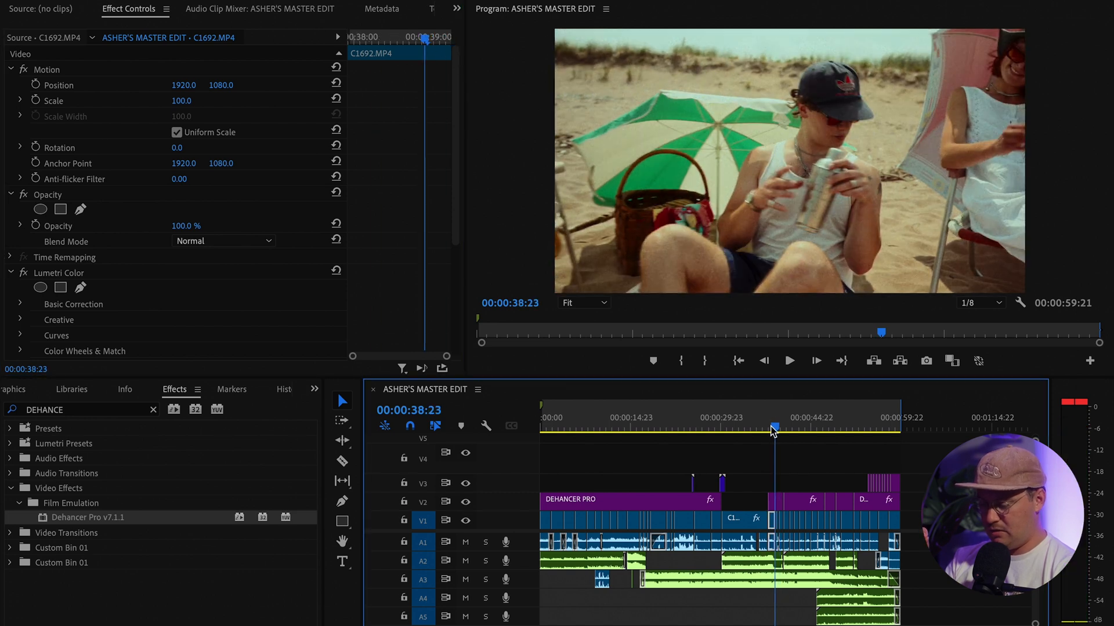
drag(771, 431, 763, 432)
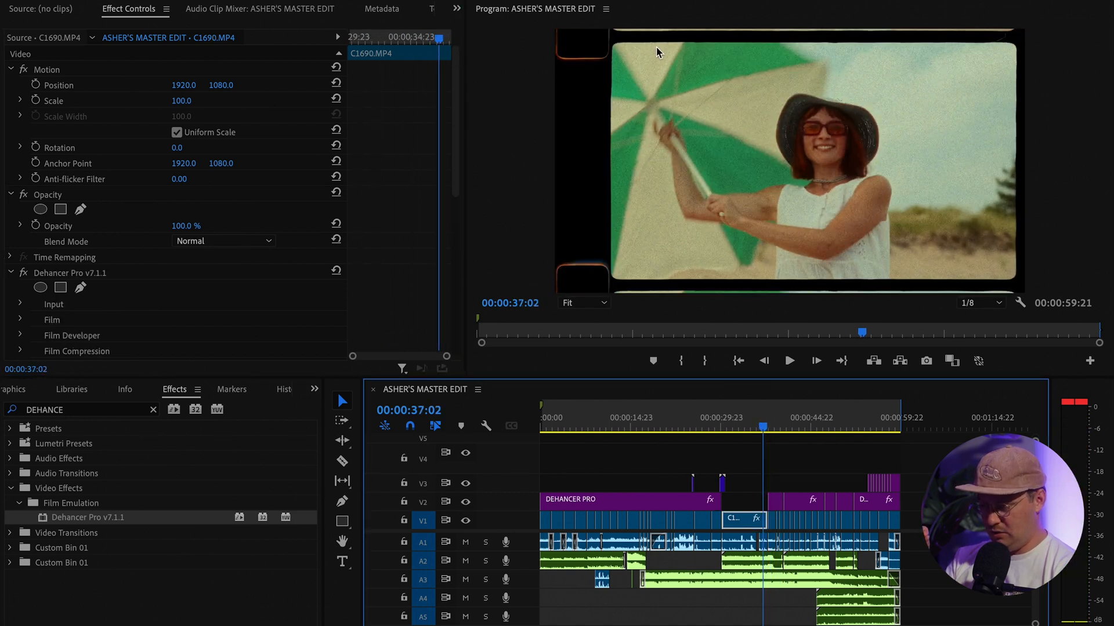
key(space)
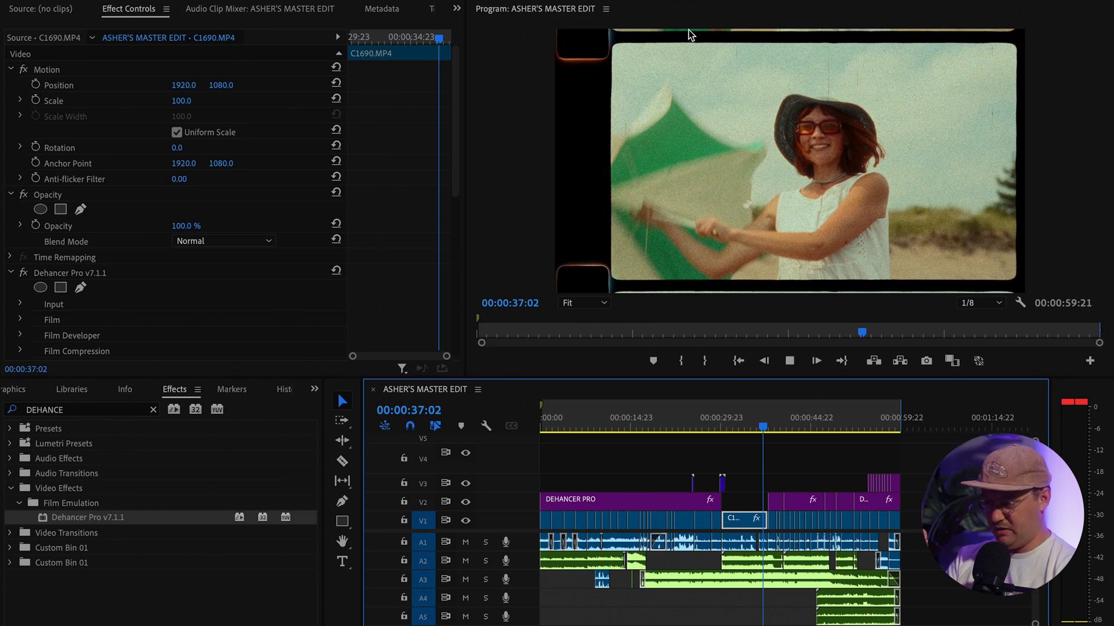
key(space)
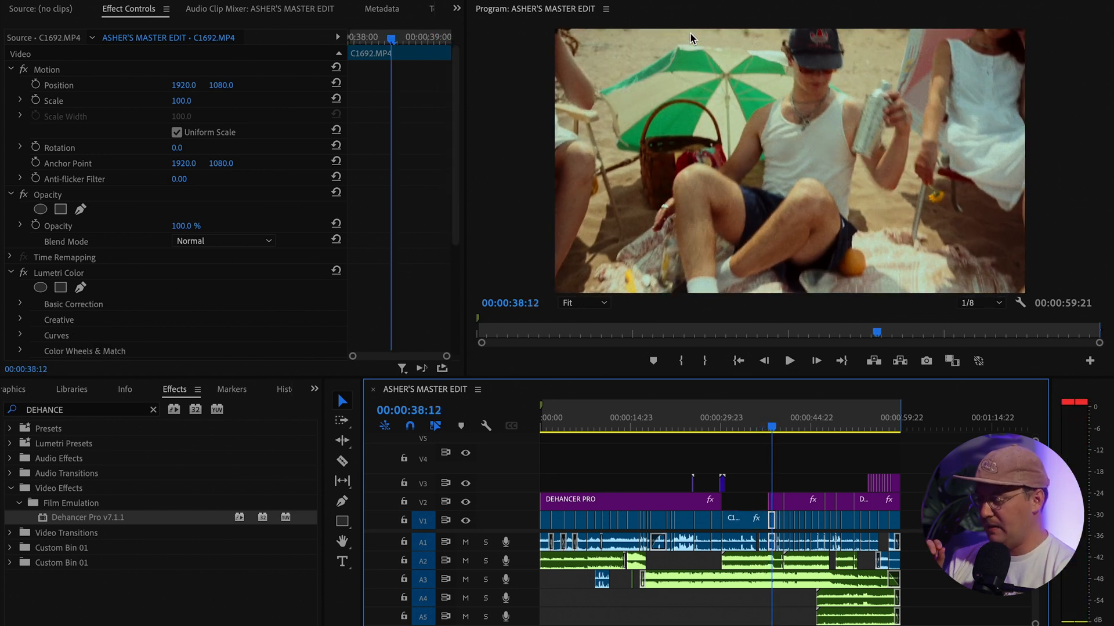
Collapse the Opacity and Lumetri Color settings and park the playhead at 00:00:33:03
click(11, 196)
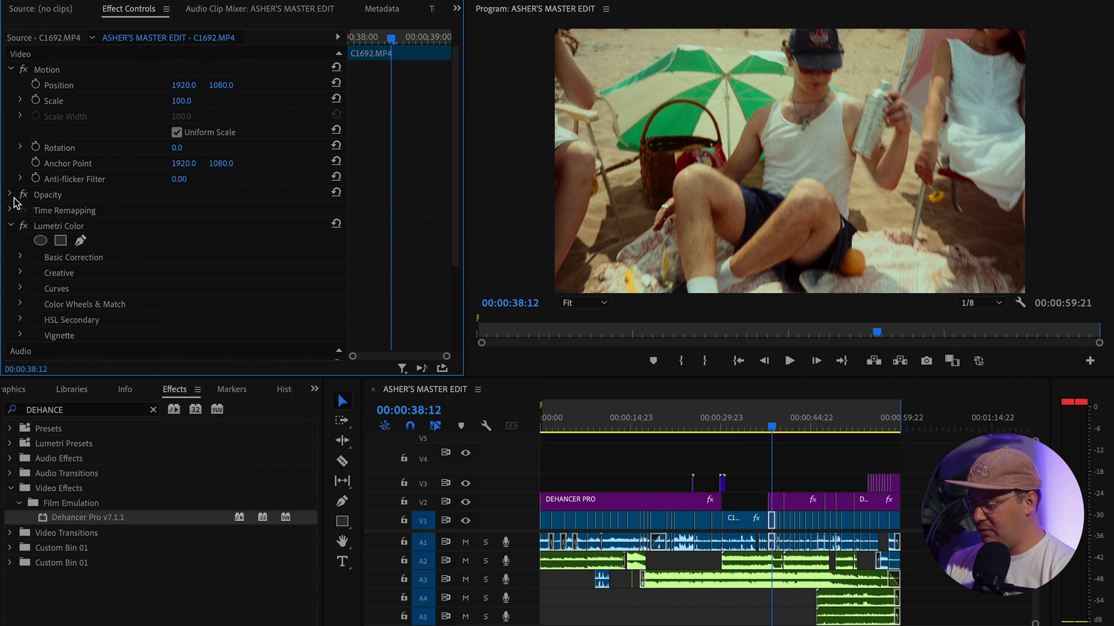
click(12, 227)
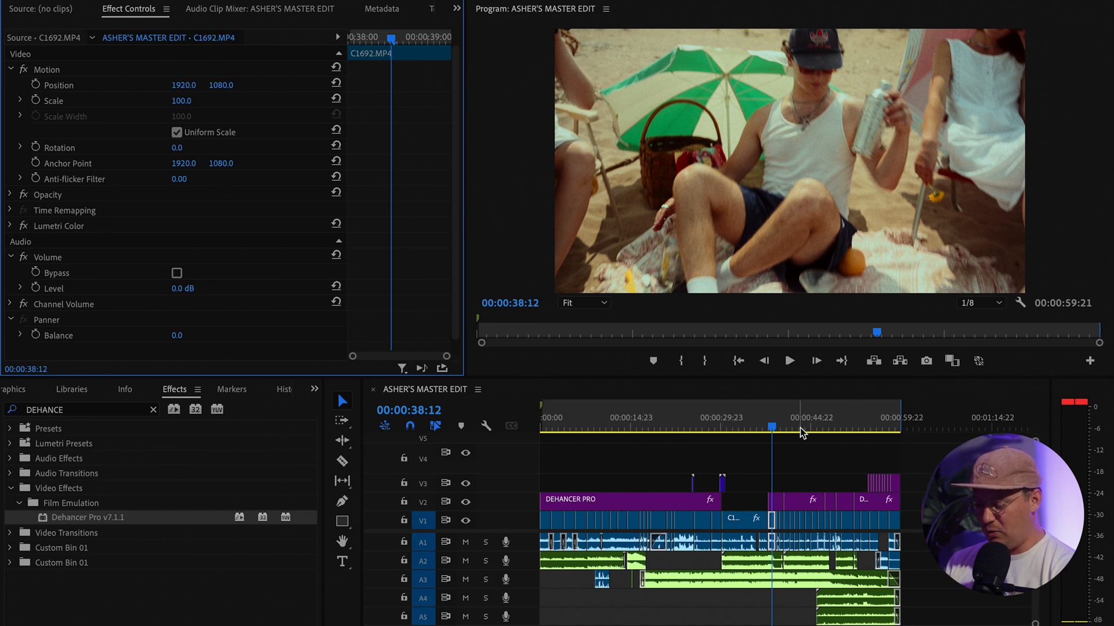
click(747, 424)
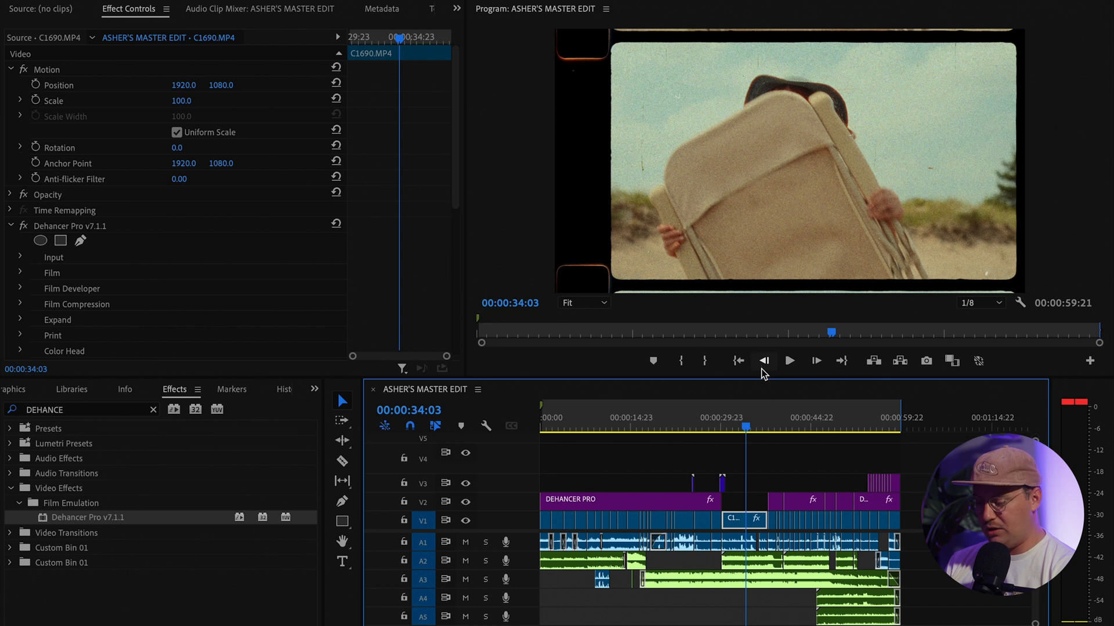
click(740, 427)
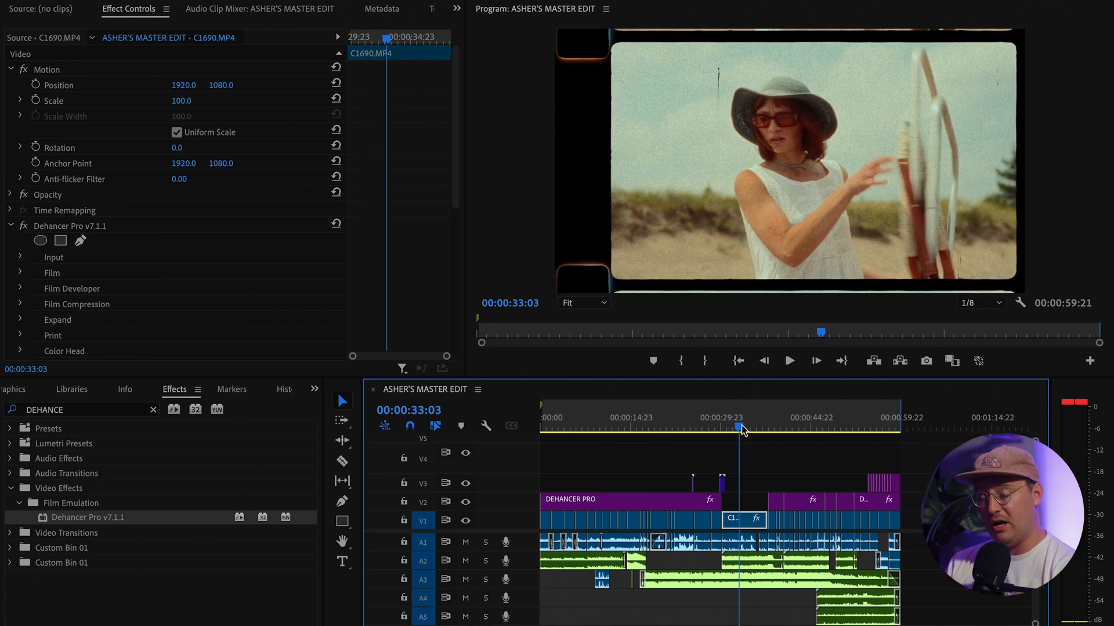
right_click(745, 526)
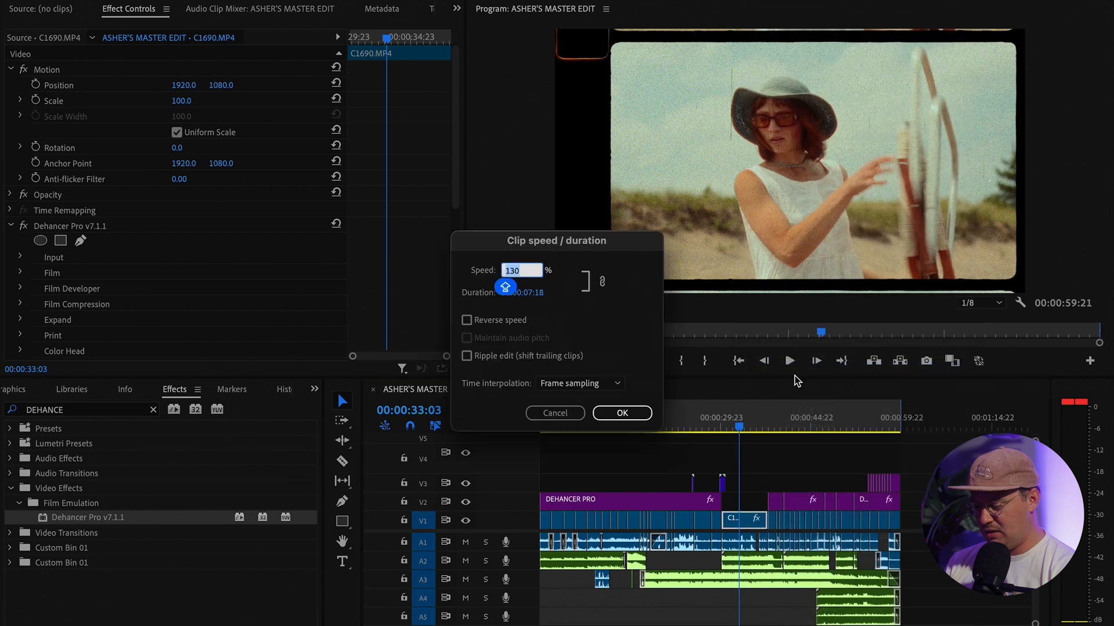
click(562, 414)
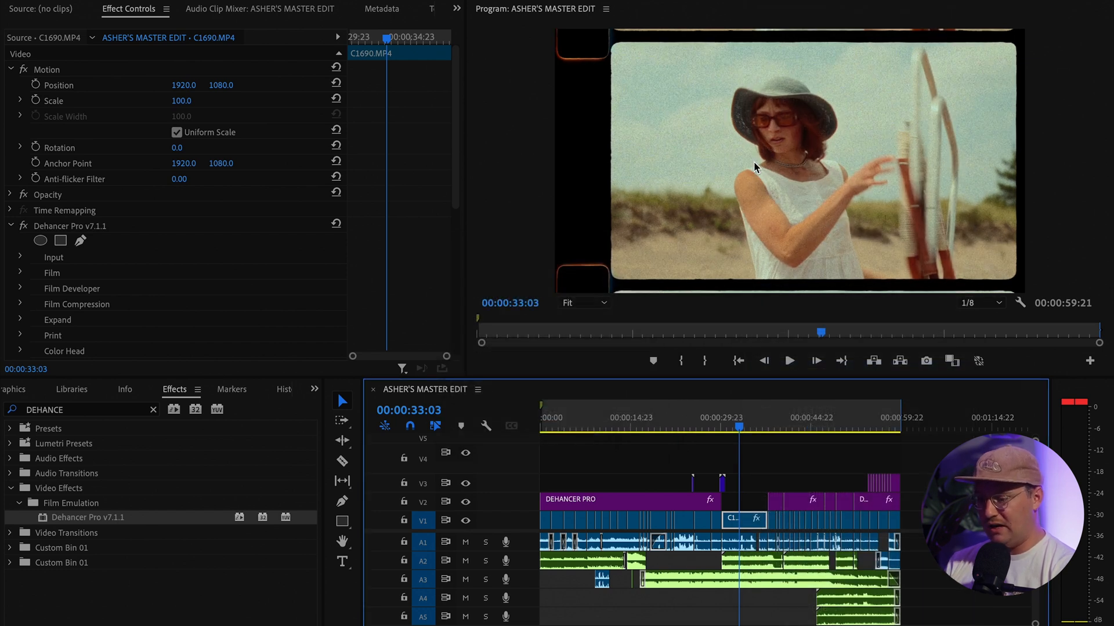